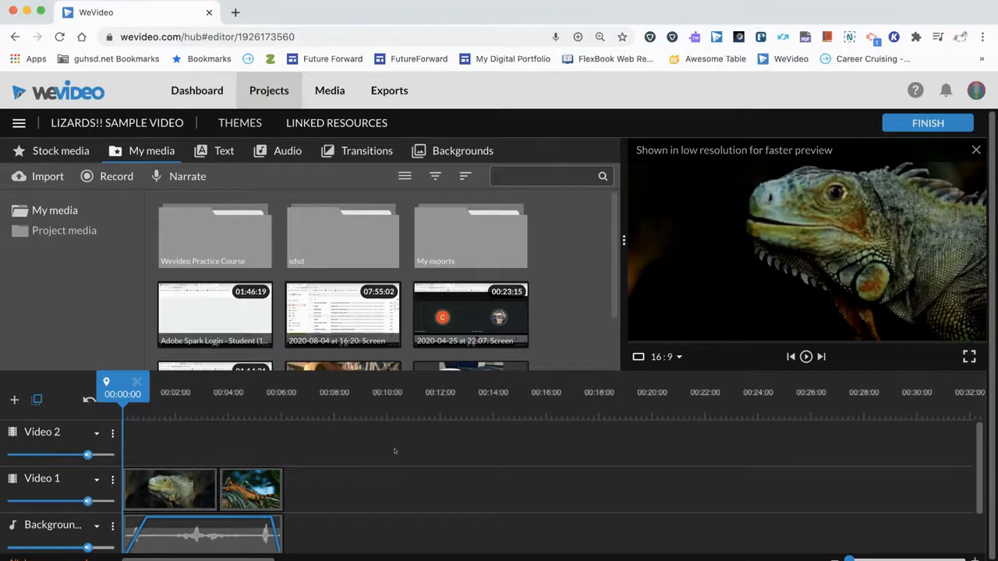
Look through the text templates in the Motion, Static, In season, Callouts and Theme categories.
mouse_move(123, 396)
left_mouse_down()
mouse_move(139, 397)
mouse_move(114, 398)
left_mouse_up()
left_click(223, 151)
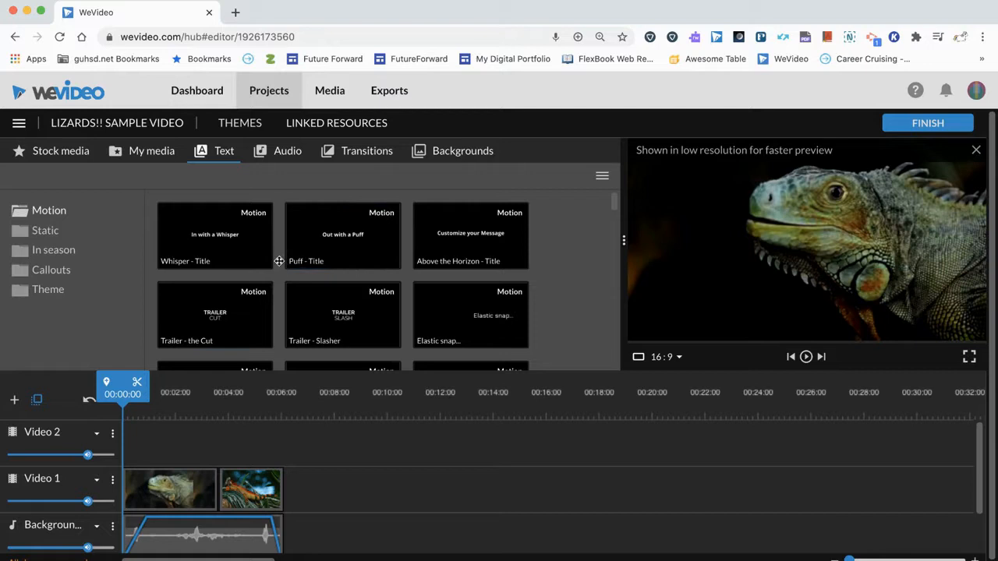
scroll(248, 279, "down", 5)
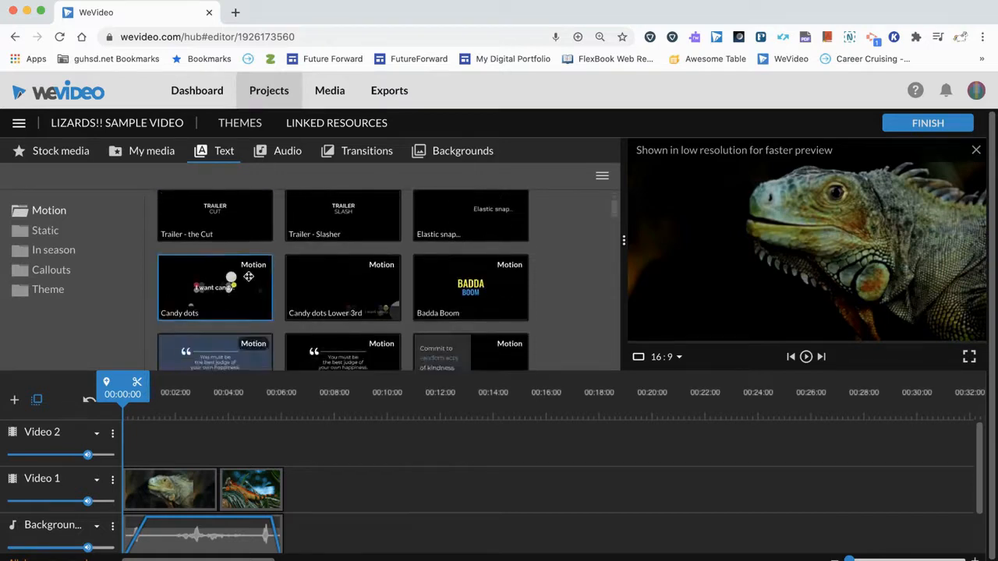
scroll(248, 280, "down", 2)
scroll(248, 279, "up", 5)
scroll(248, 279, "down", 8)
scroll(248, 279, "down", 3)
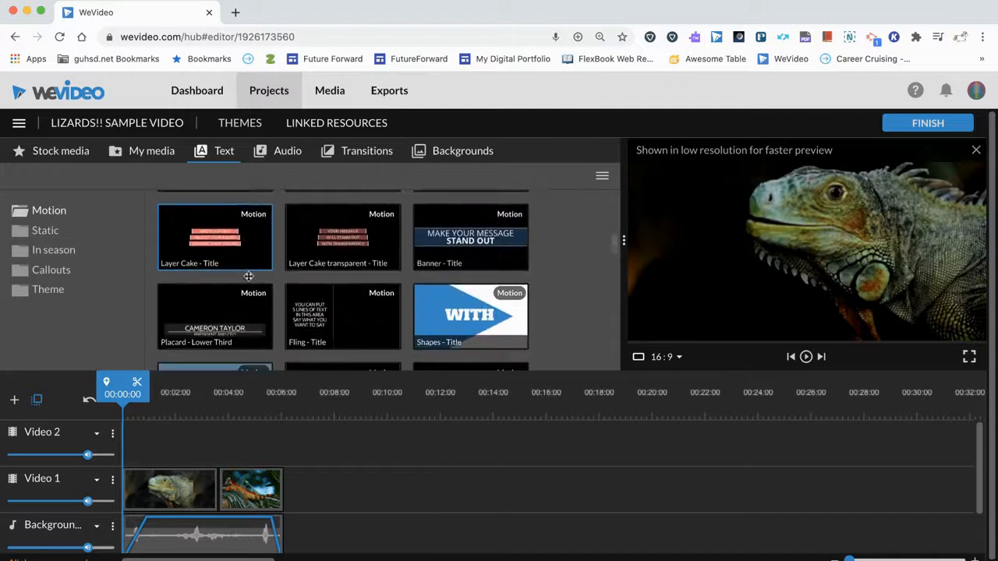
scroll(248, 278, "up", 10)
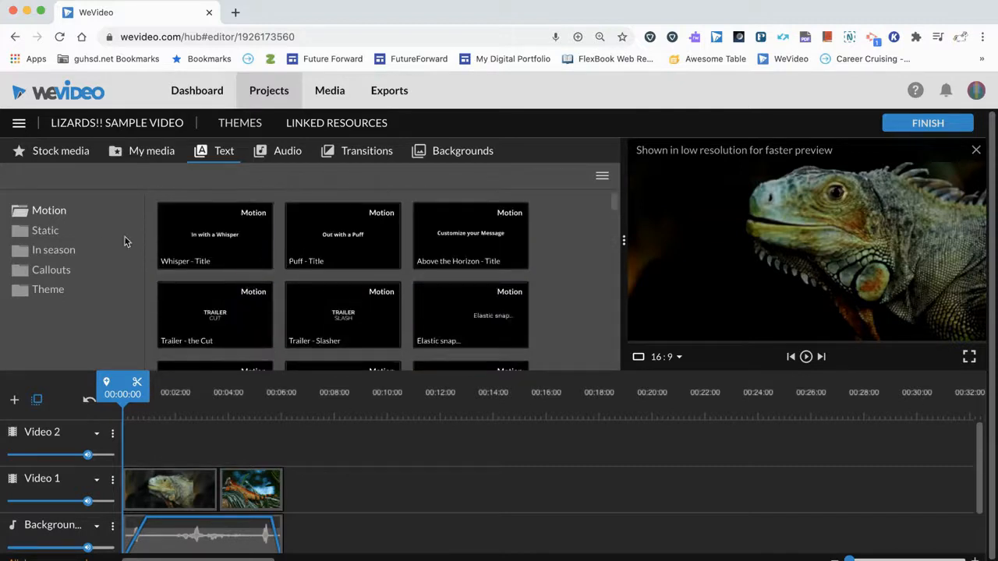
left_click(45, 230)
scroll(278, 268, "down", 2)
scroll(278, 267, "up", 2)
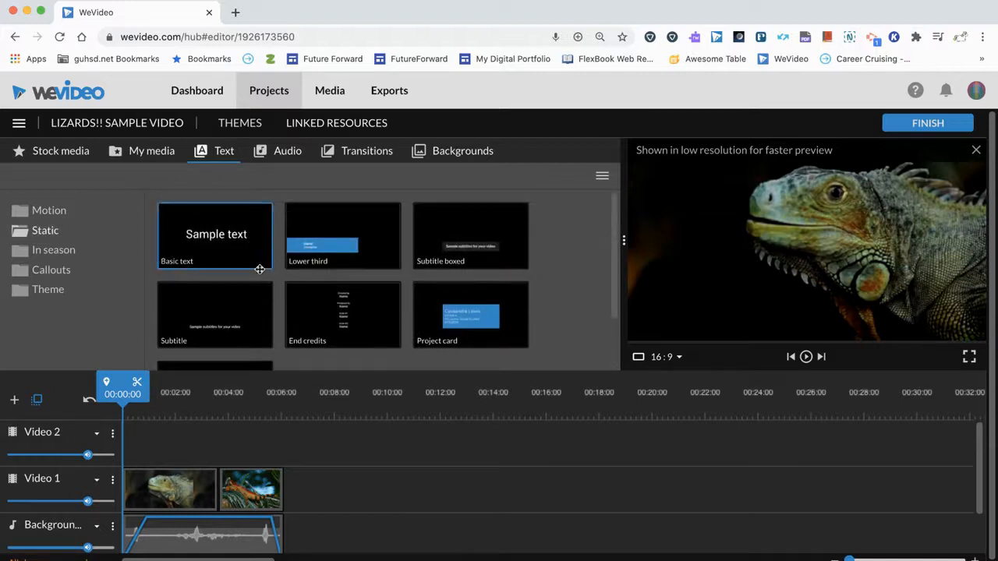
left_click(45, 251)
left_click(53, 272)
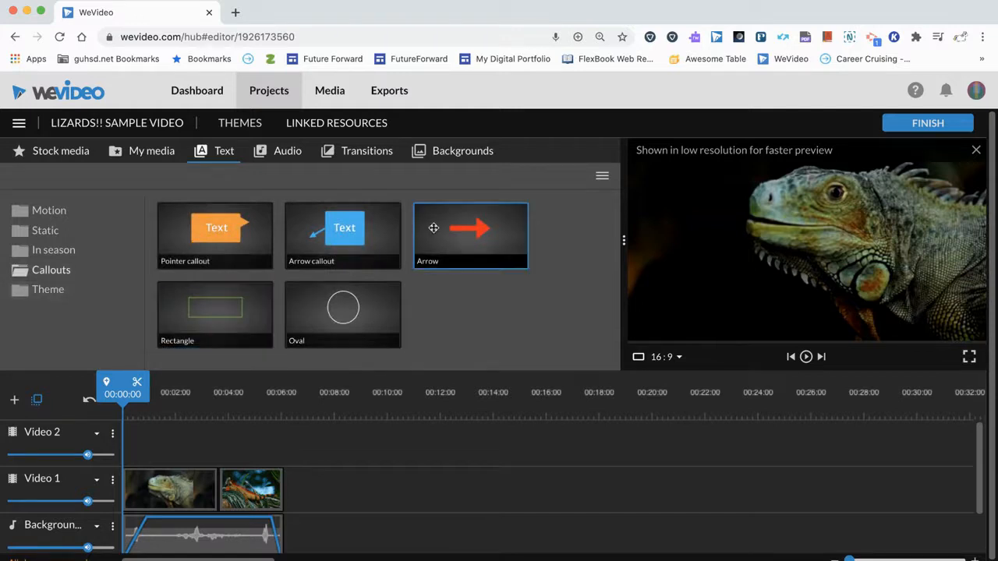
left_click(49, 290)
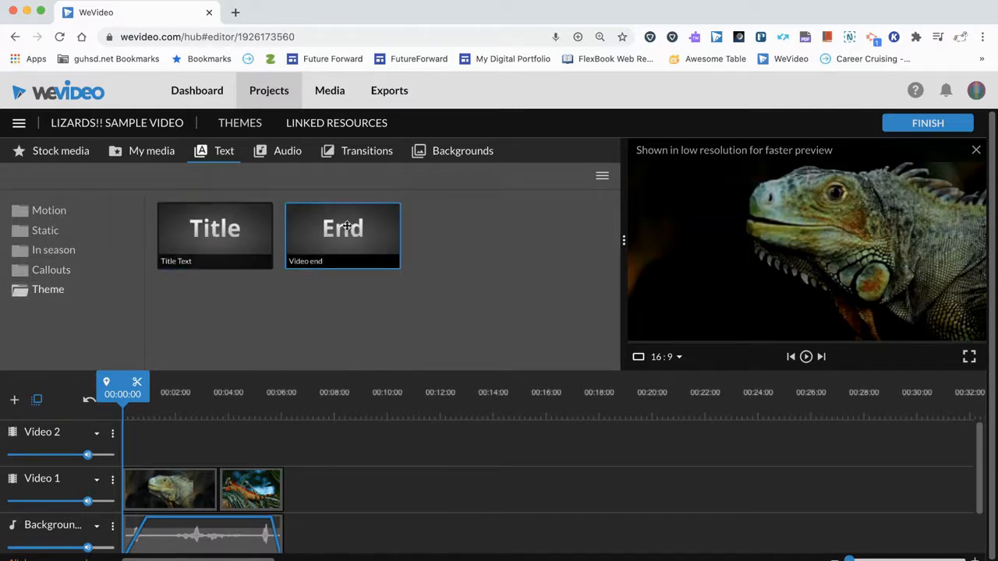
Preview the Candy dots motion title and insert it at the start of the Video 1 track, pushing the existing clips back.
left_click(46, 214)
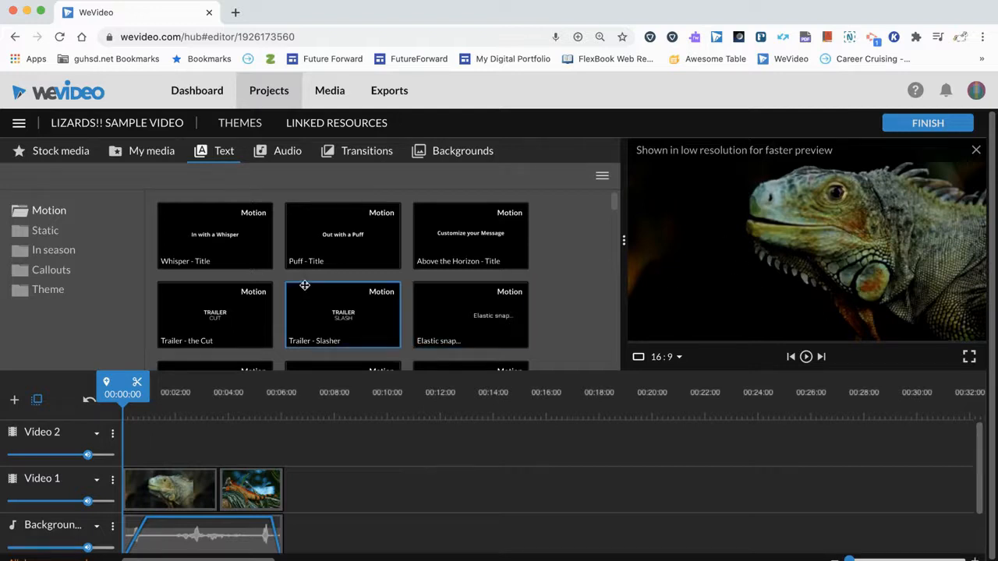
scroll(325, 323, "down", 3)
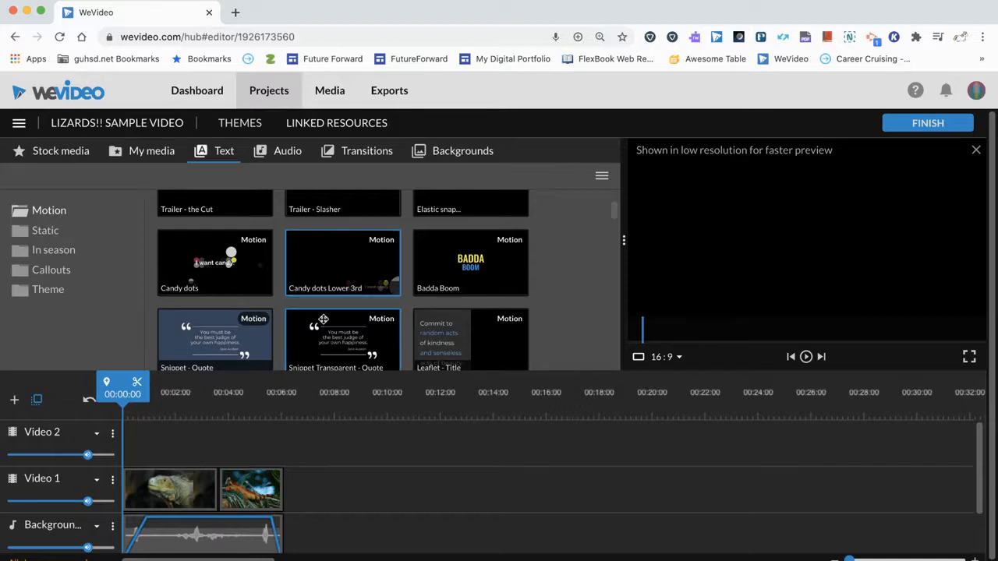
left_click(202, 262)
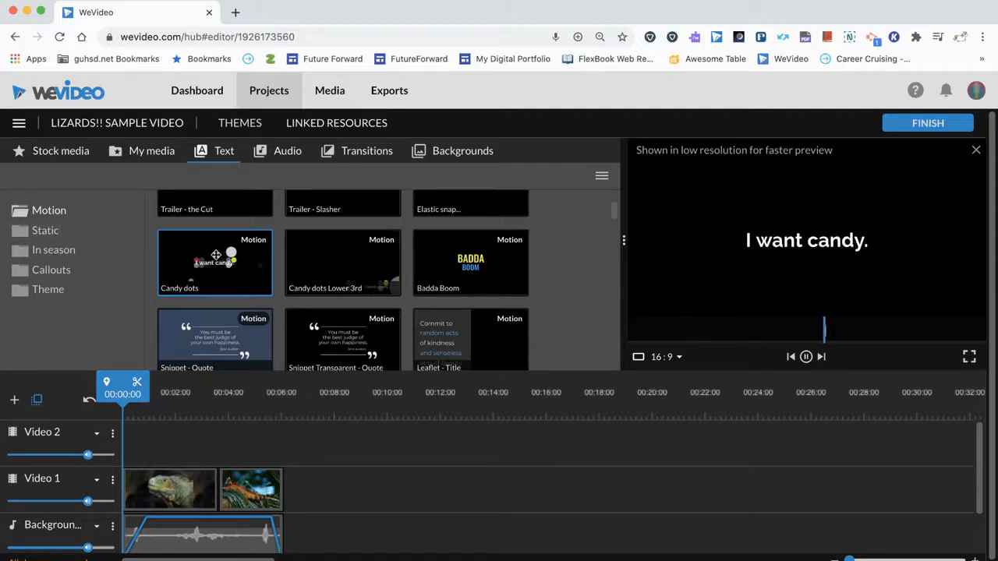
left_click_drag(216, 255, 141, 487)
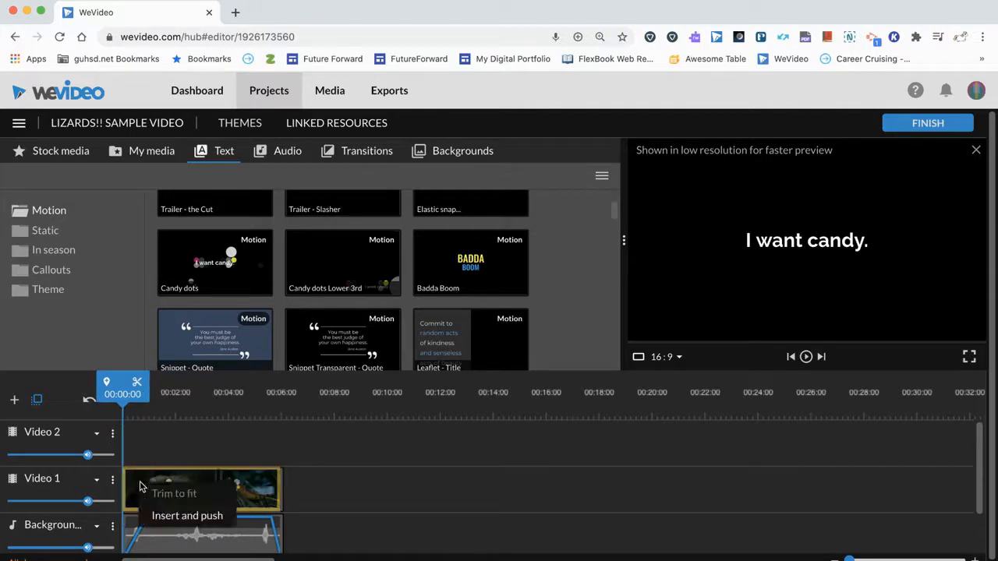
left_click(174, 516)
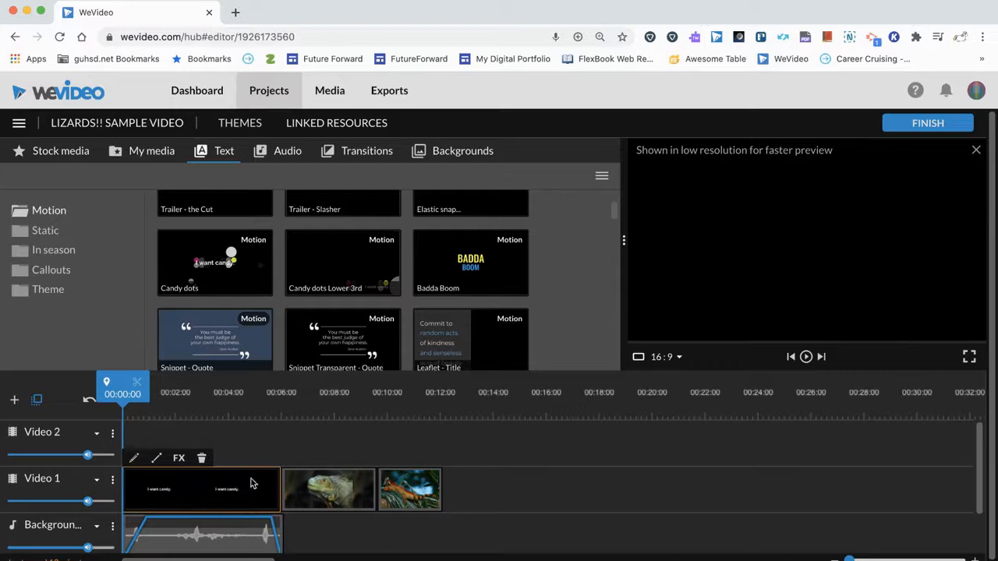
Trim the Candy dots title to end at about 00:03:05 and move both lizard clips up against it.
left_click(283, 413)
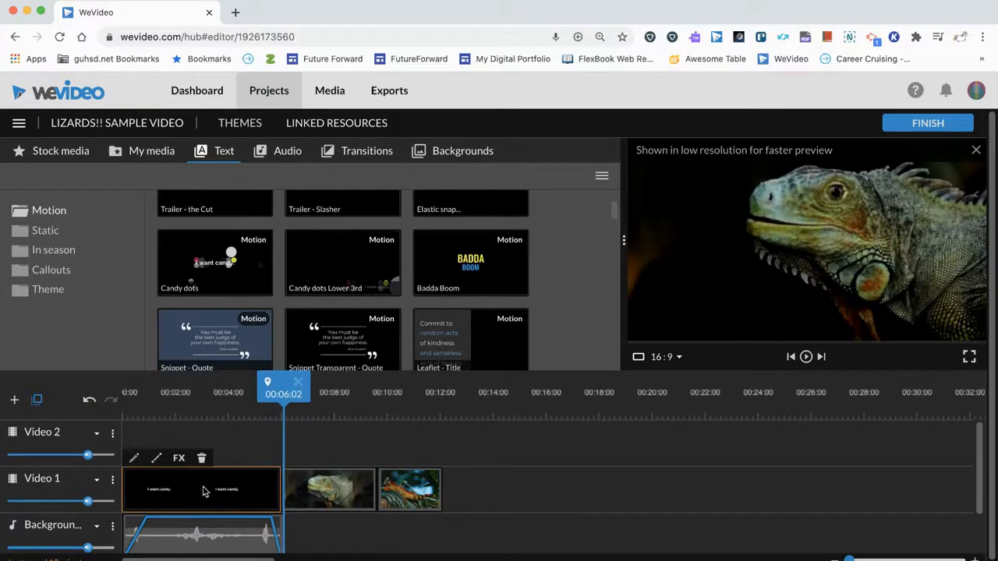
left_click_drag(278, 482, 165, 490)
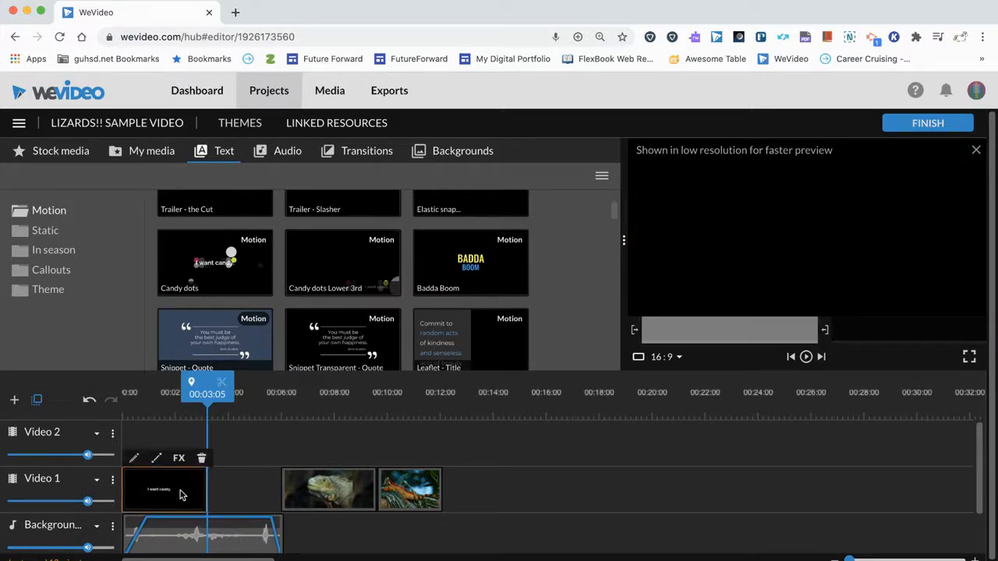
left_click(333, 450)
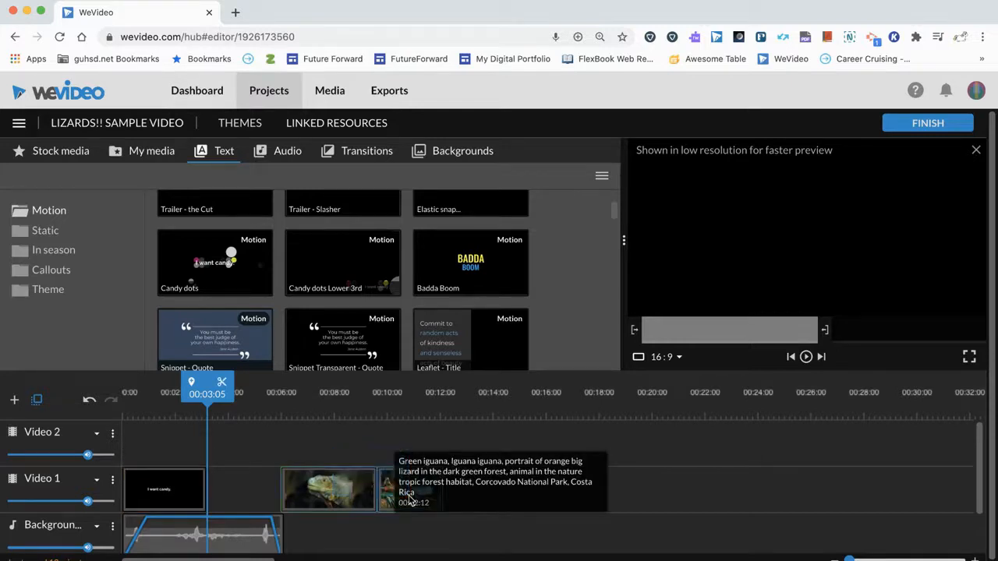
left_click_drag(346, 489, 273, 497)
Play the video from the start and move the voiceover clip to begin at about 00:03:16, under the iguana clip.
left_click_drag(207, 389, 125, 394)
key("space")
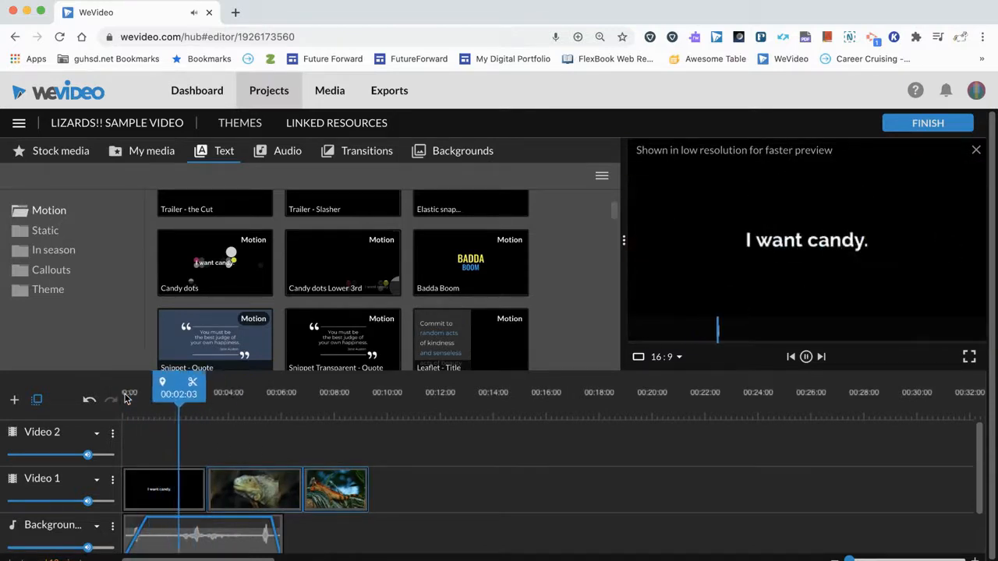
left_click_drag(195, 528, 248, 524)
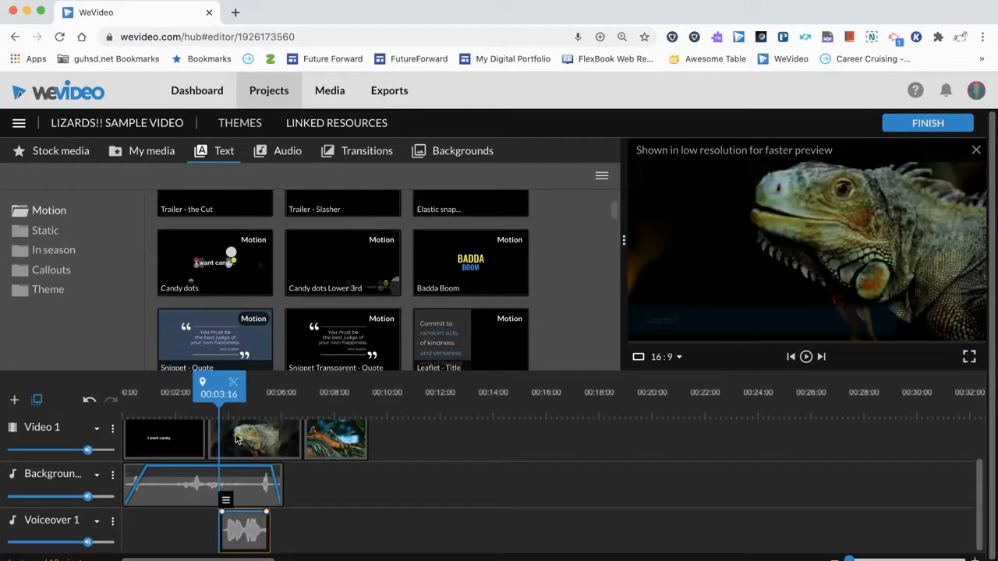
Play the rearranged timeline from the beginning to check the voiceover timing, and return the playhead to the start.
left_click_drag(216, 398, 131, 401)
key("space")
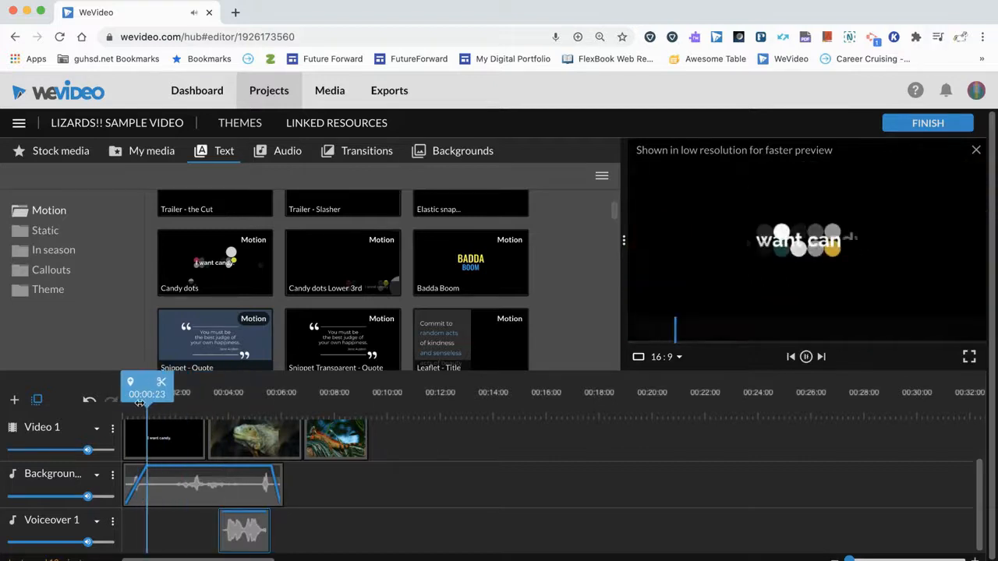
scroll(372, 499, "up", 3)
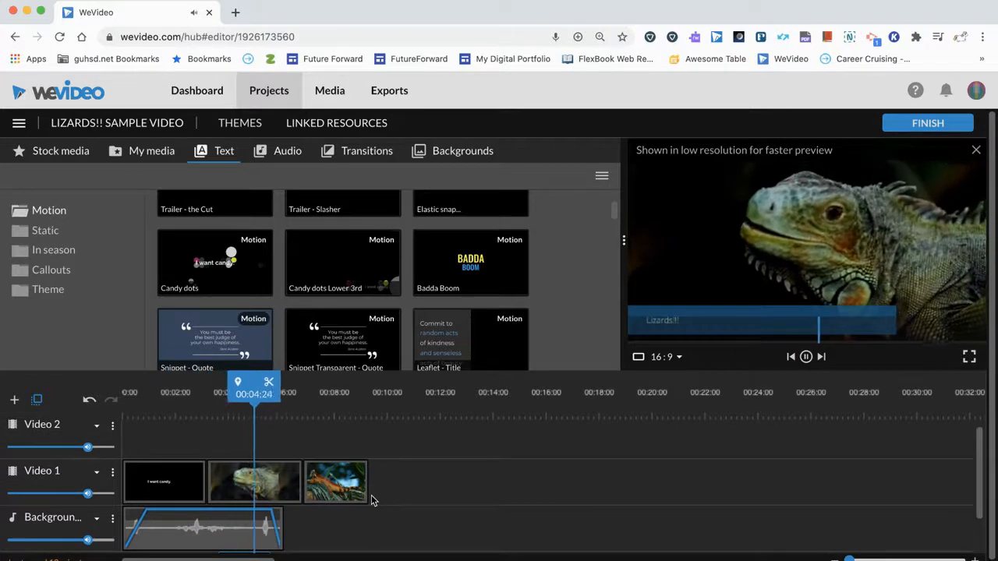
left_click_drag(262, 396, 121, 399)
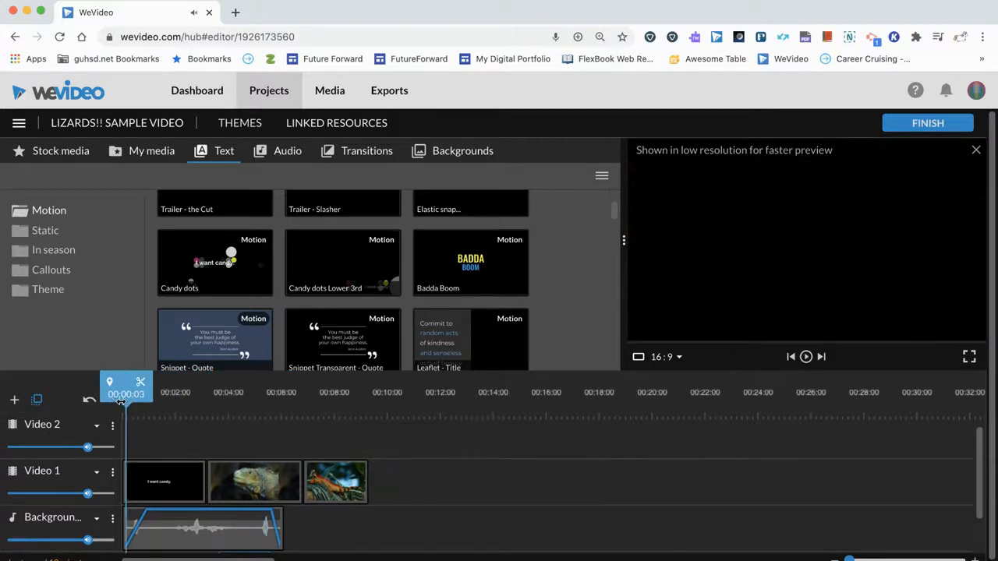
Open the Candy dots title on Video 1 for editing and change its text to "Lizards Rule!!".
left_click(157, 483)
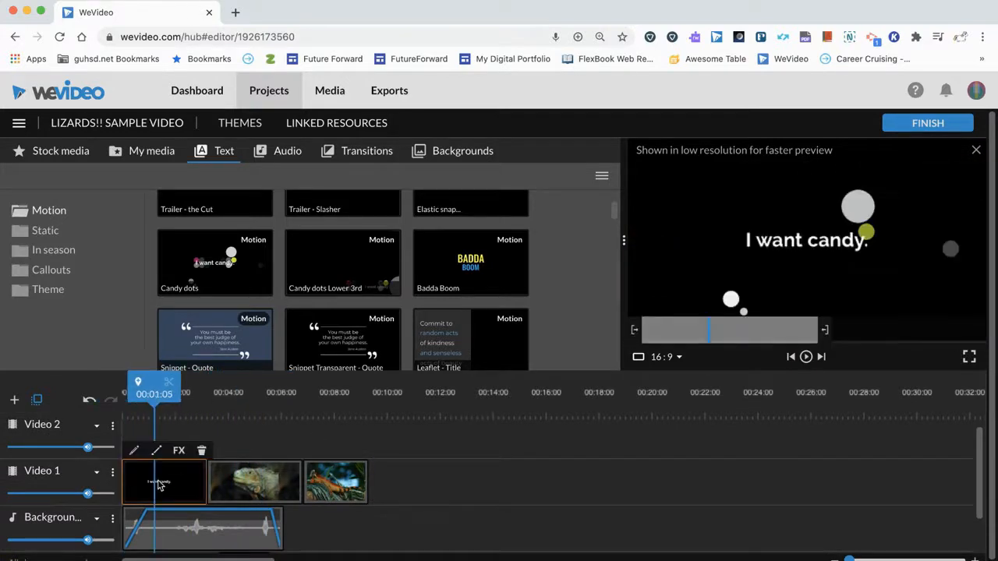
double_click(157, 483)
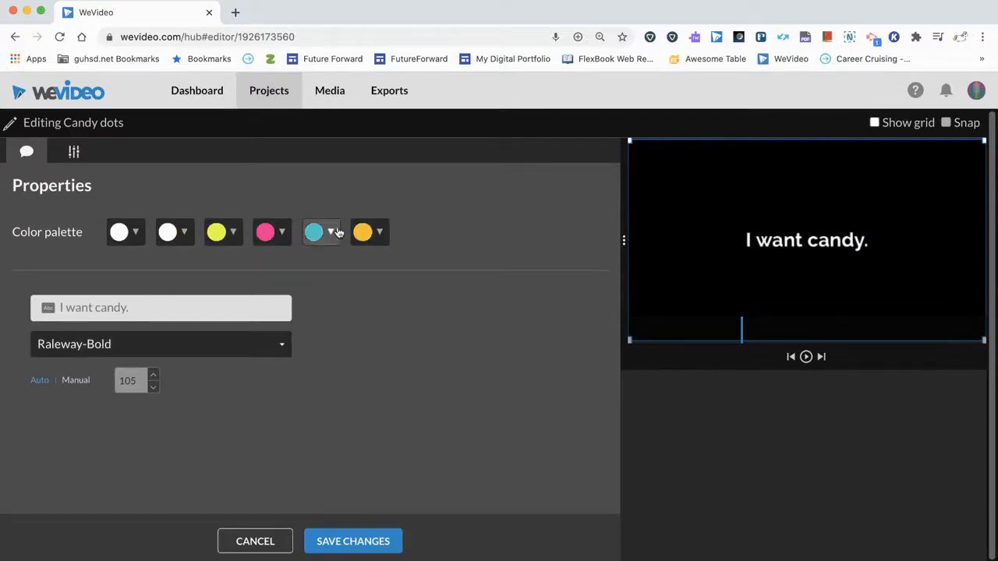
left_click(74, 153)
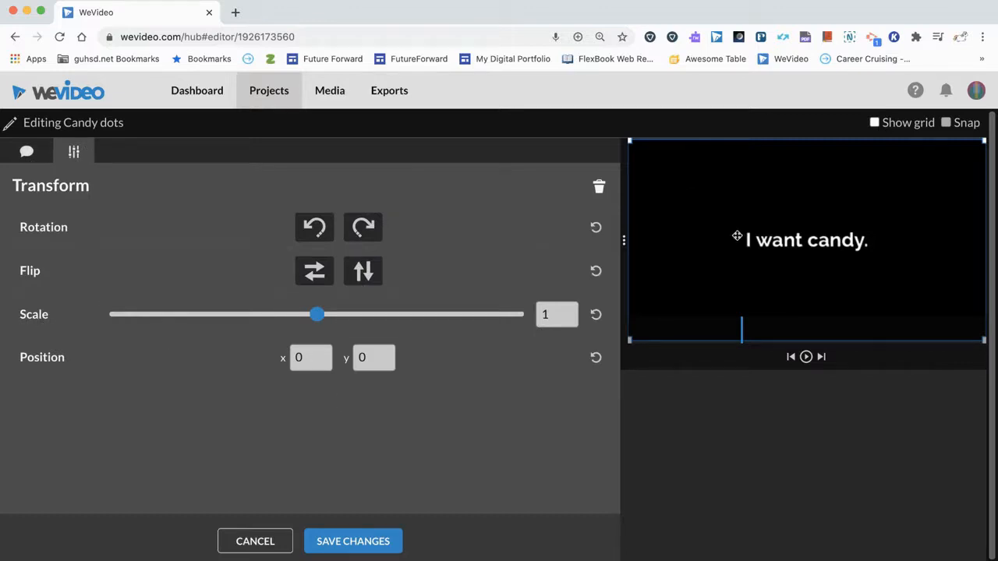
left_click(26, 154)
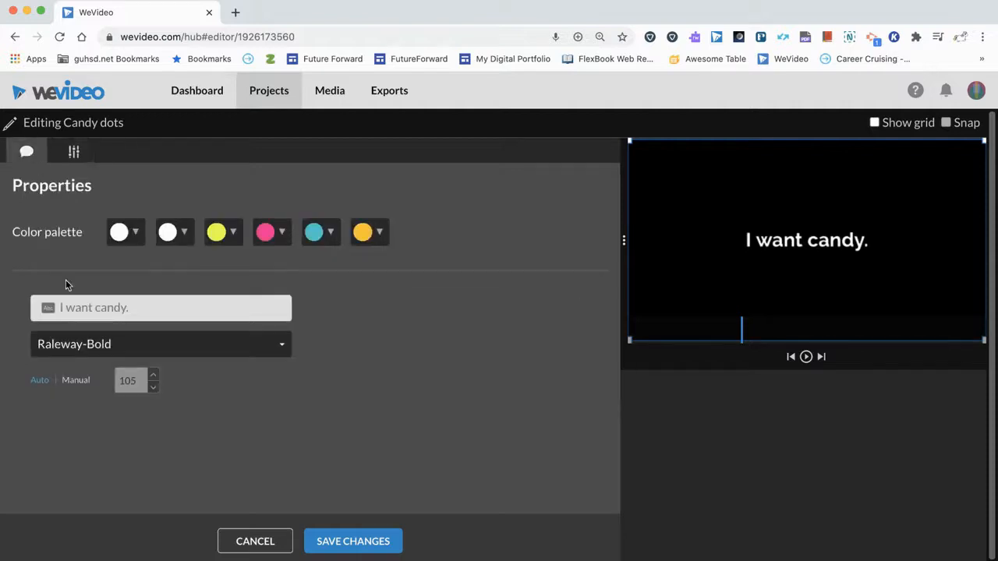
left_click(82, 306)
type("Lizards")
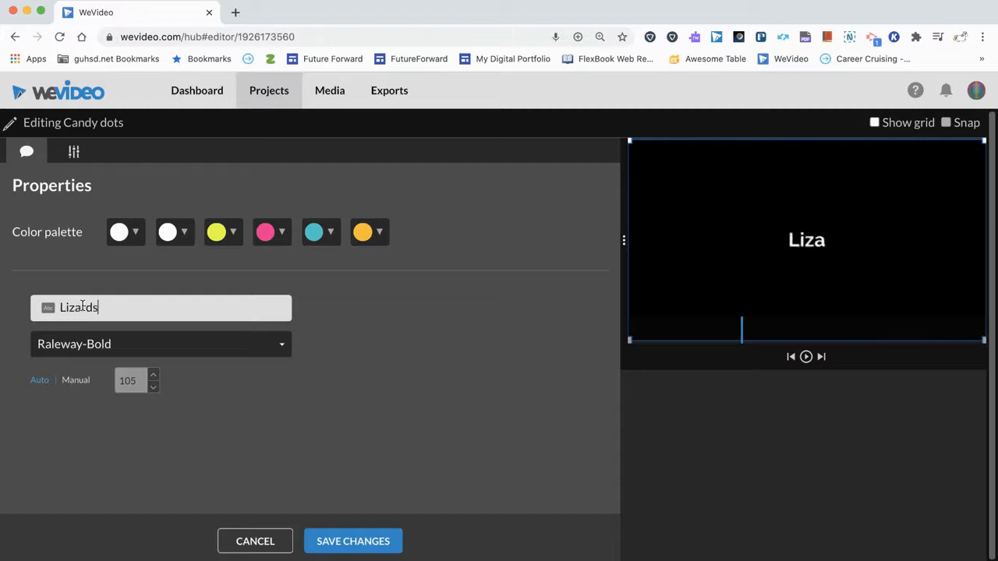
type(" Rule!!")
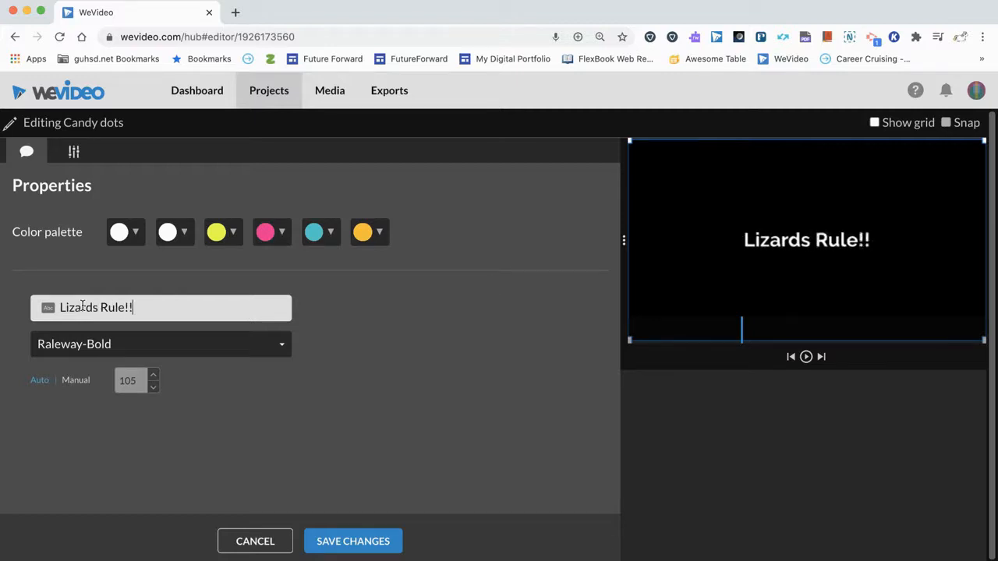
Enlarge the title text, reposition it in the lower part of the frame, and save the title changes.
left_click(118, 349)
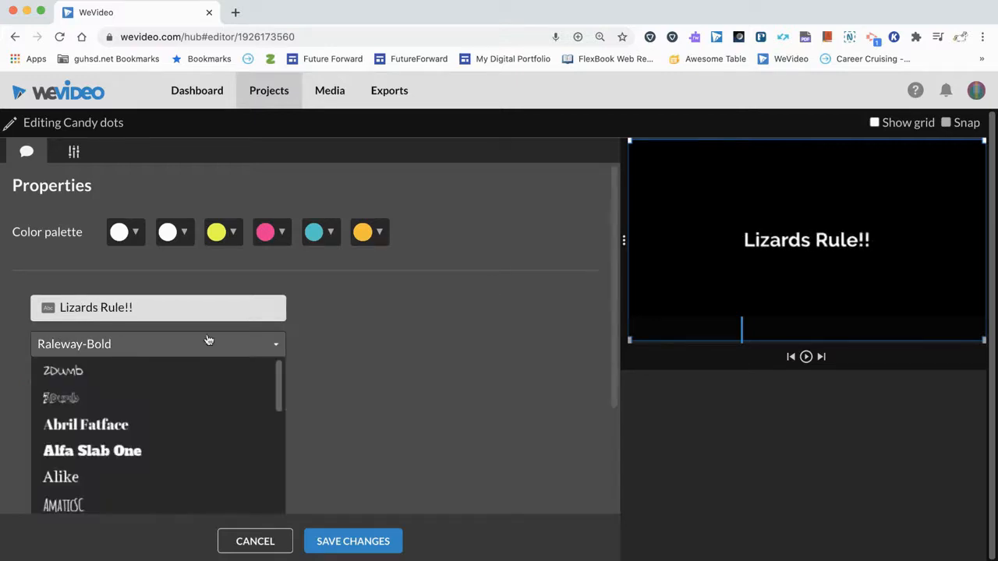
left_click(349, 335)
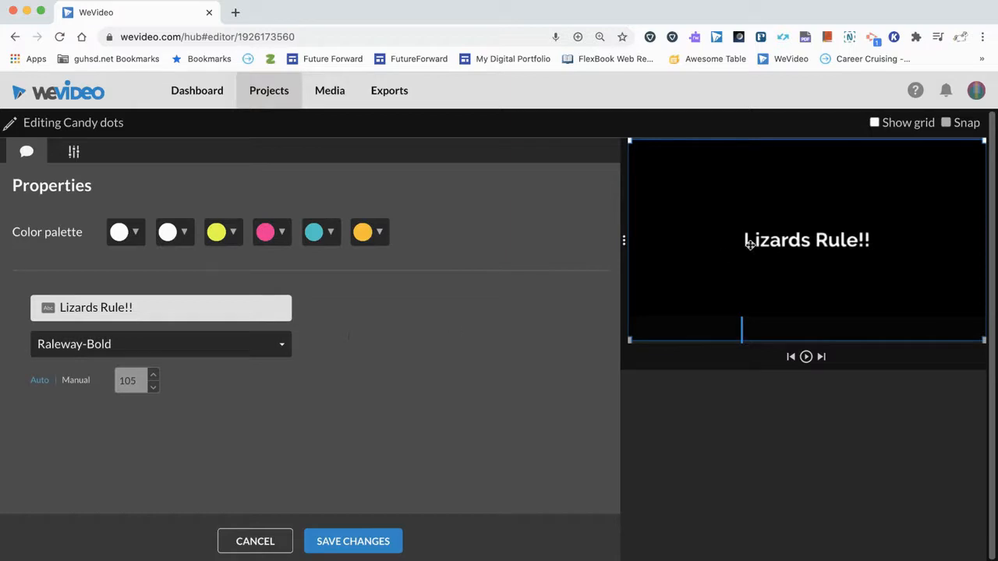
left_click_drag(791, 236, 825, 252)
left_click_drag(651, 156, 609, 144)
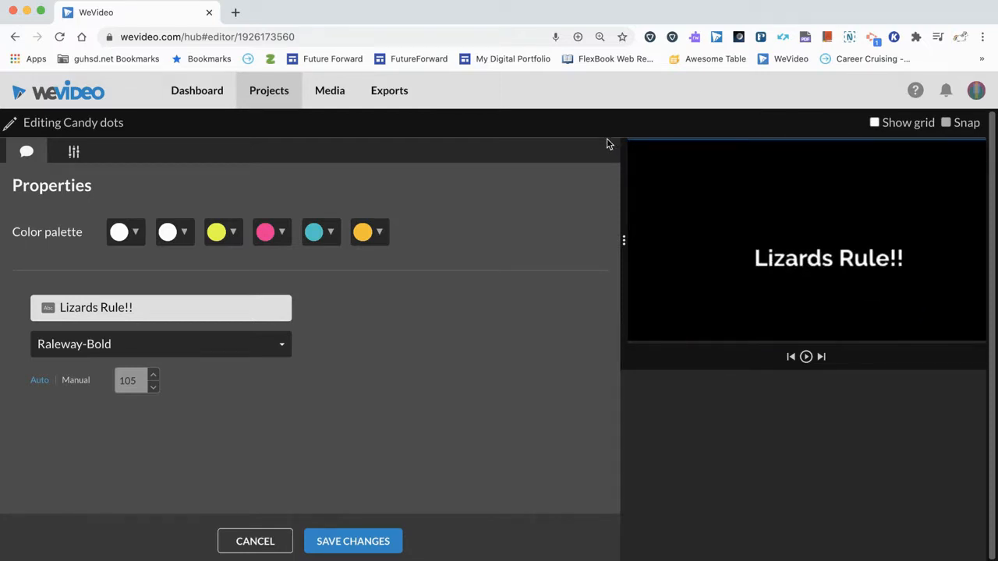
left_click_drag(813, 242, 793, 274)
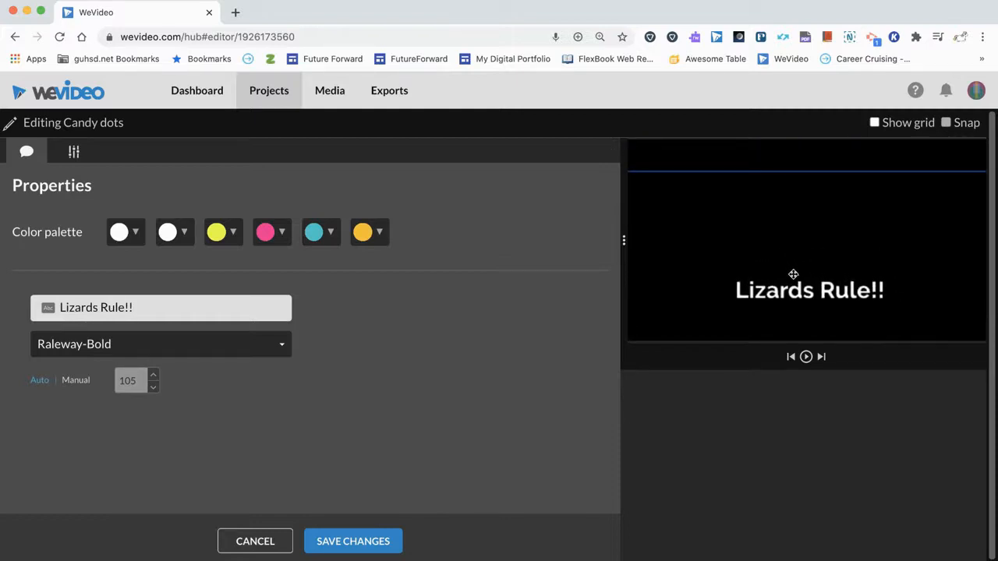
left_click(379, 541)
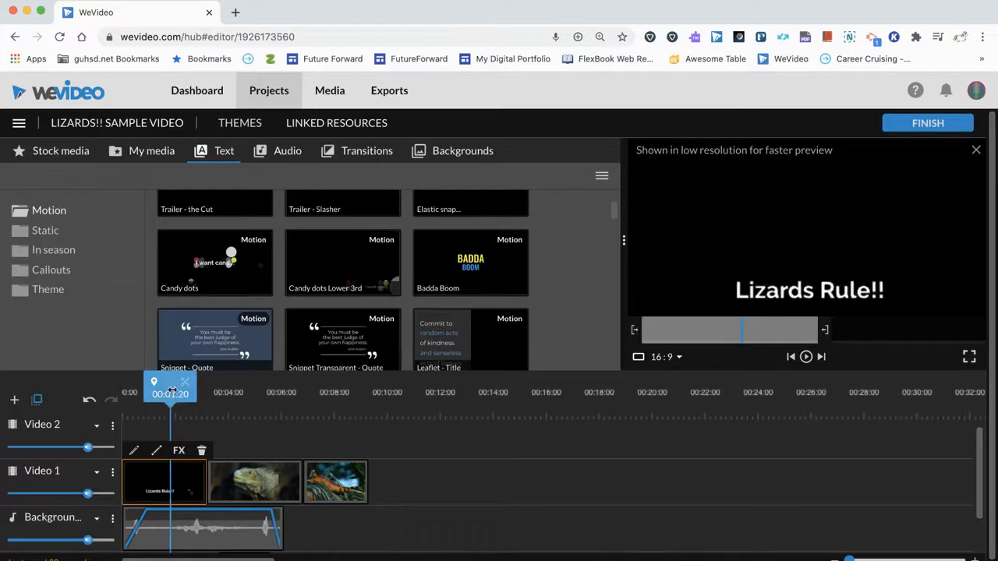
Play the timeline from the start to review the edited title, and scrub the playhead back to 00:02:09.
left_click_drag(171, 390, 127, 390)
key("space")
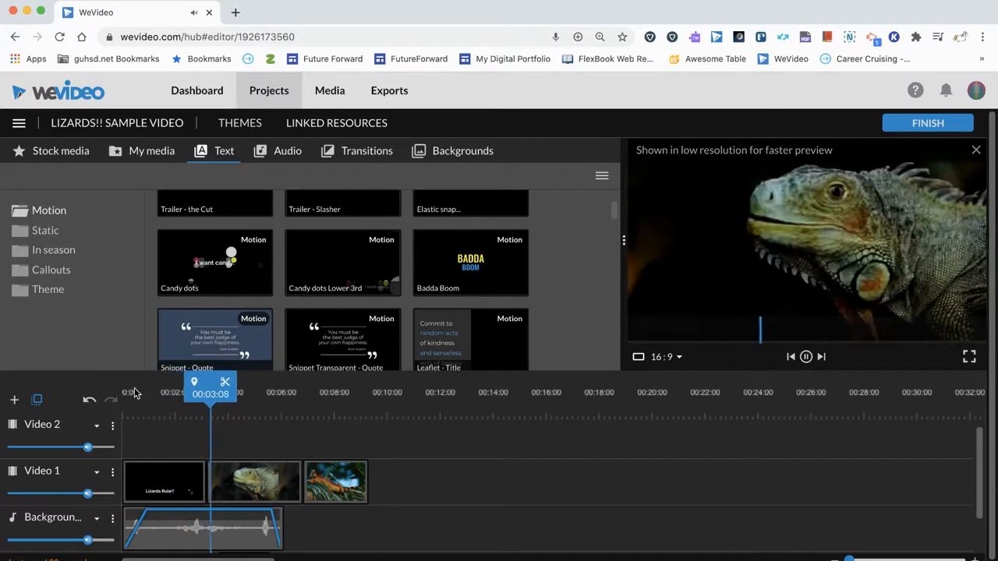
key("space")
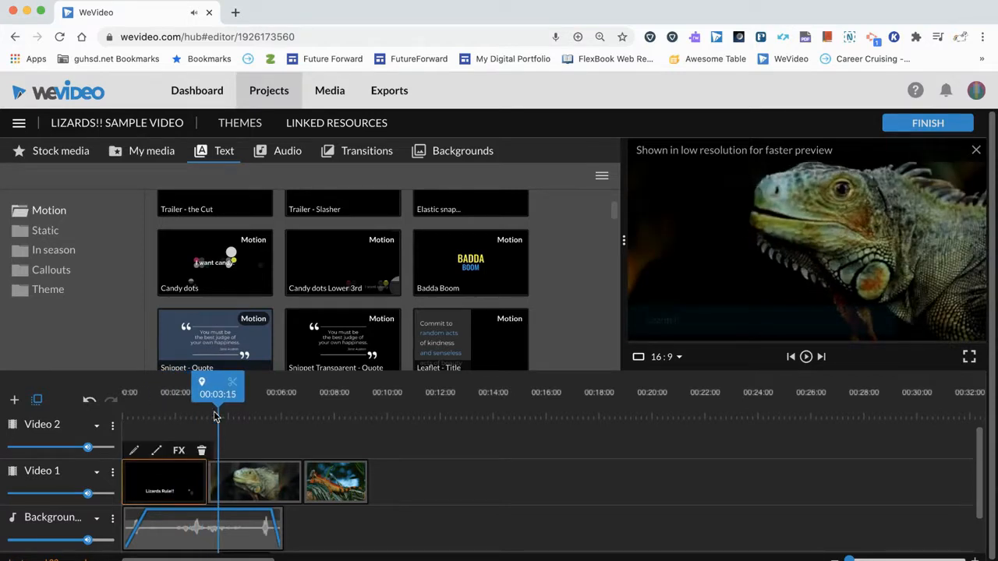
scroll(219, 429, "down", 2)
scroll(219, 436, "up", 3)
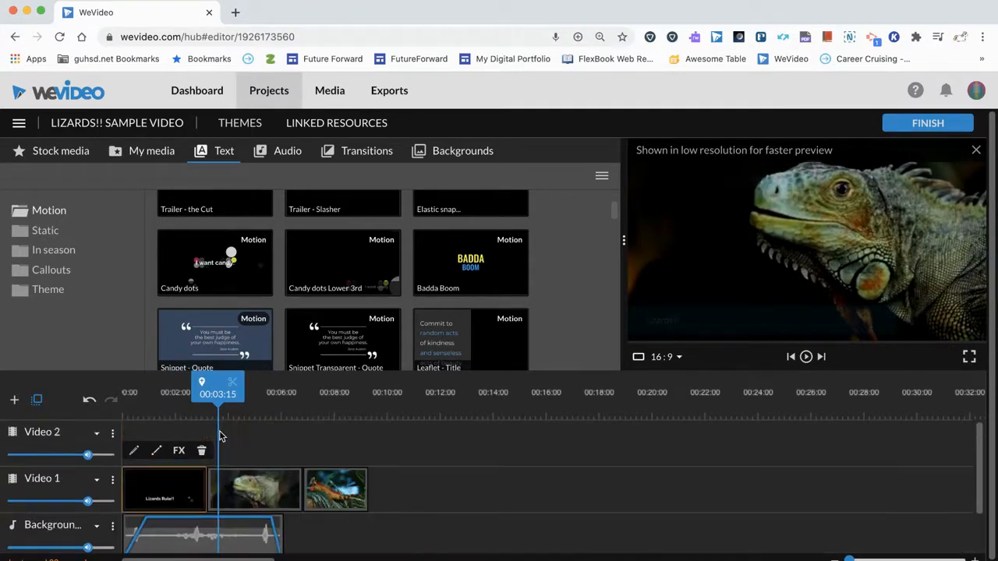
left_click_drag(214, 394, 184, 399)
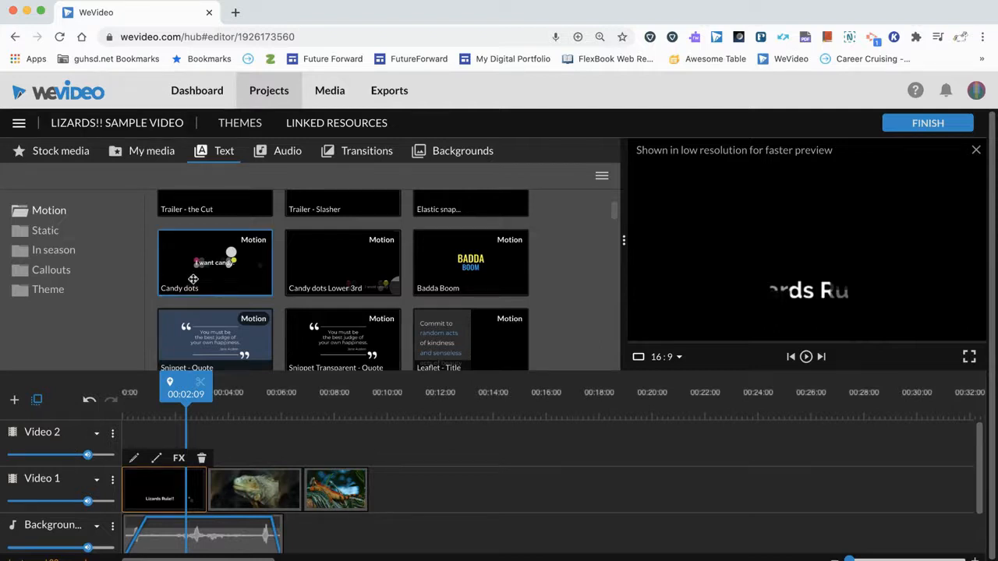
Add the Badda Boom motion title to Video 2, starting above the first iguana clip.
left_click_drag(459, 265, 235, 456)
left_click_drag(211, 390, 175, 395)
mouse_move(229, 446)
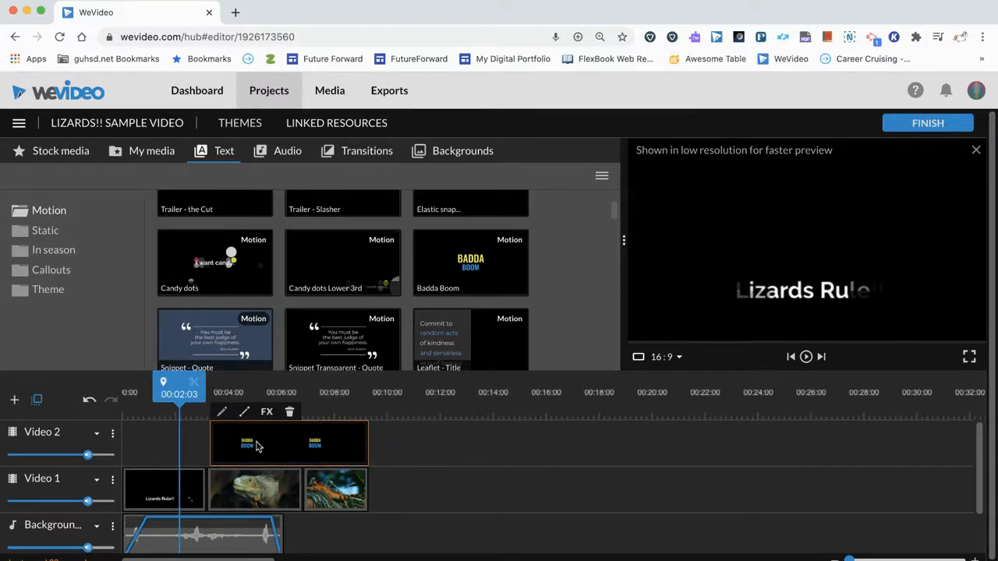
Play the timeline from near the start to check how the Badda Boom title overlays the two lizard clips on Video 1.
left_click_drag(175, 393, 135, 393)
key("space")
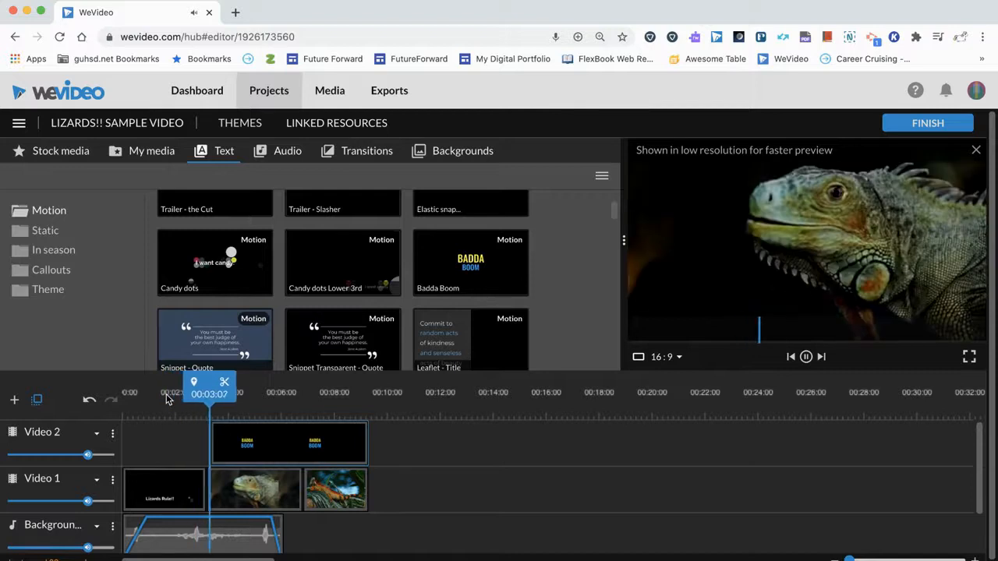
left_click(257, 451)
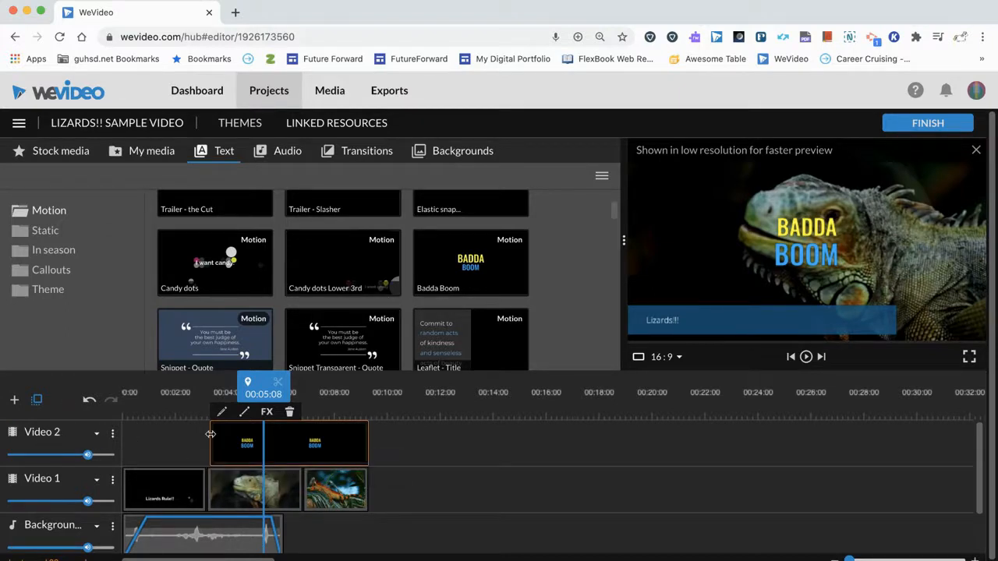
left_click_drag(248, 386, 141, 389)
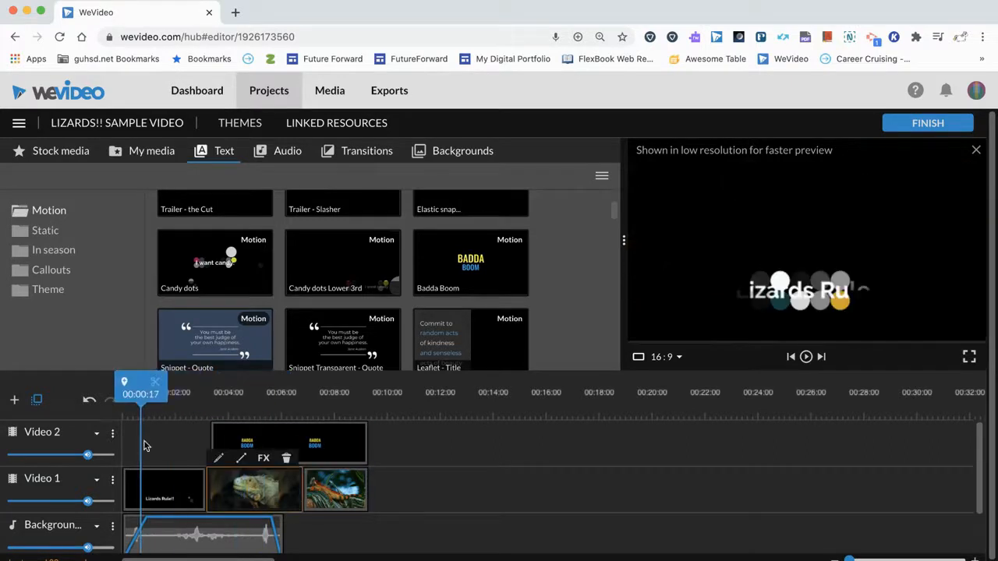
key("space")
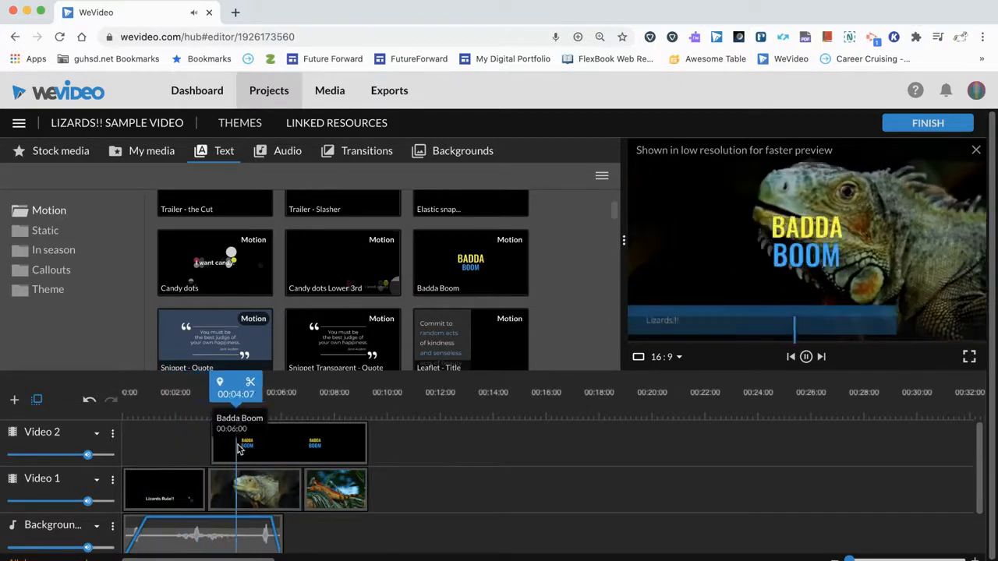
key("space")
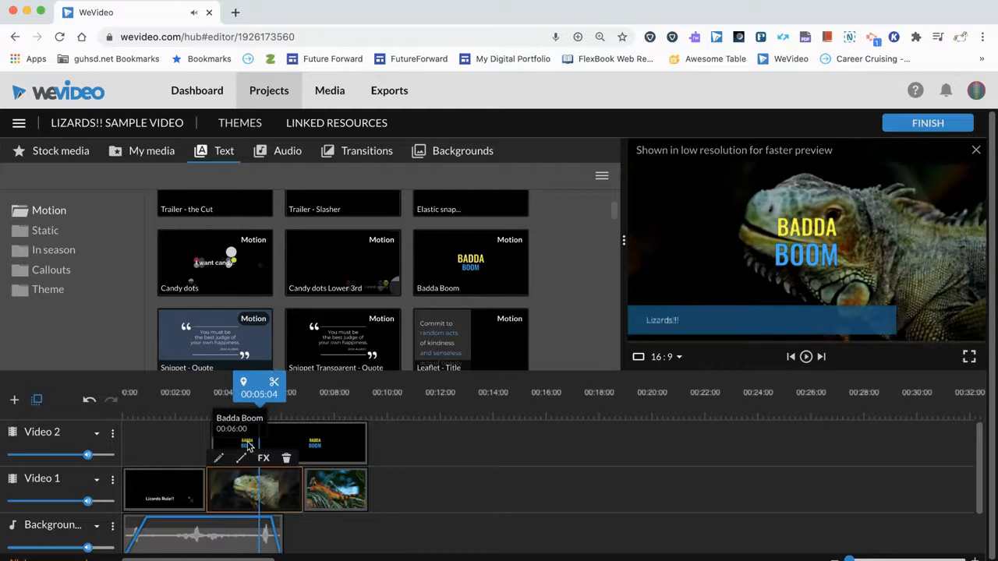
left_click(248, 446)
left_click(260, 485)
left_click_drag(261, 389, 230, 389)
key("space")
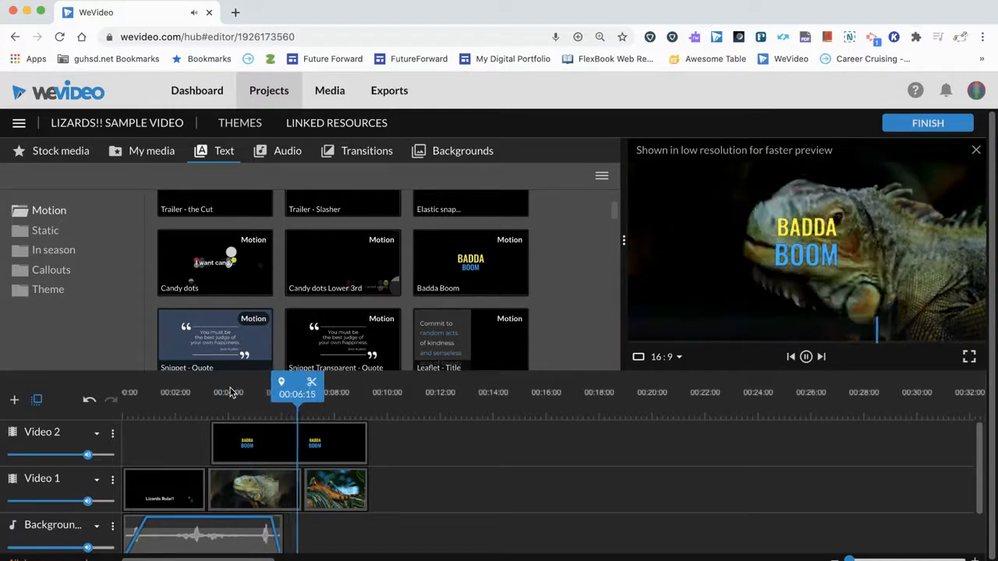
key("space")
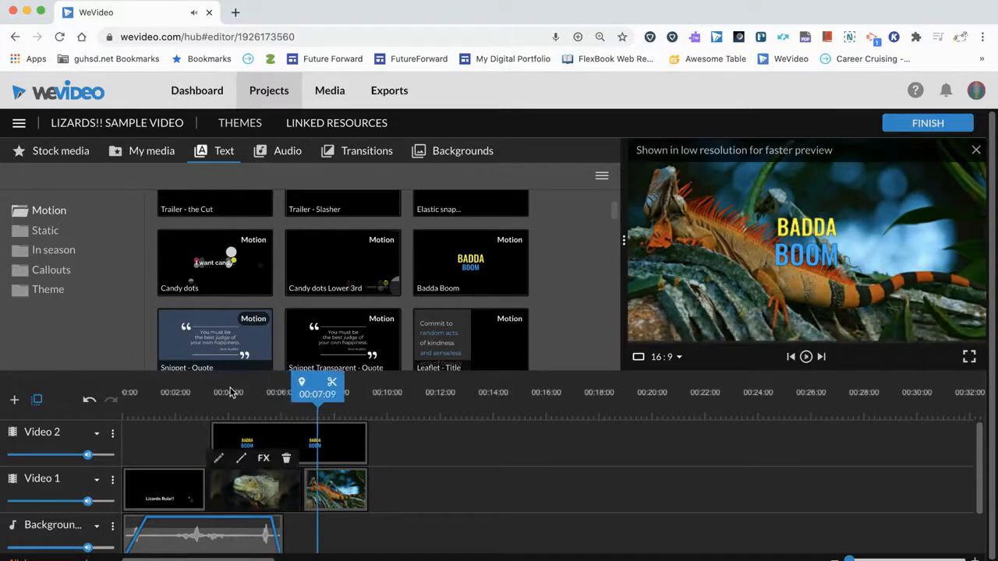
Trim the end of the Badda Boom title to a length of about 00:03:13, ending with the first iguana clip below.
left_click(312, 443)
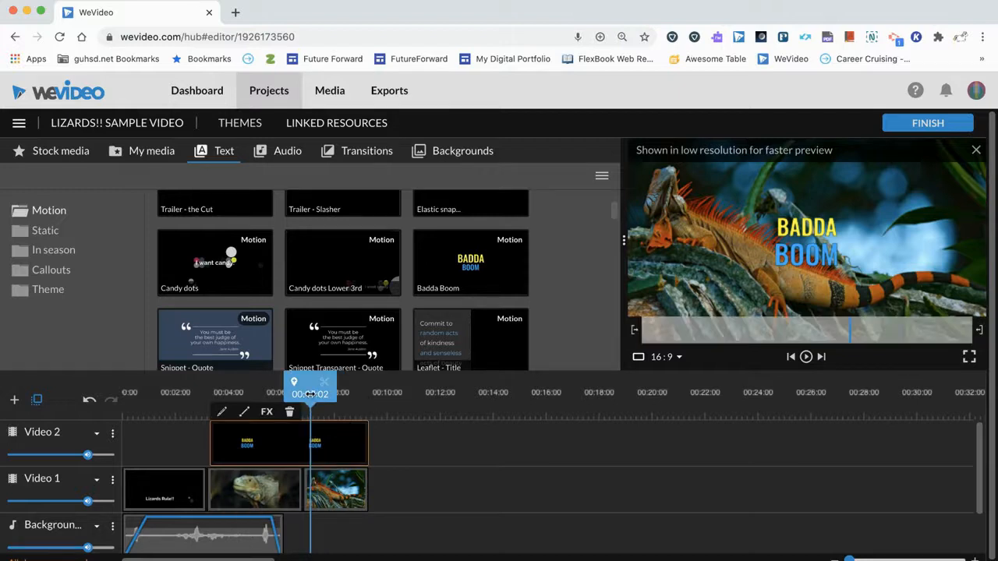
left_click_drag(311, 394, 304, 394)
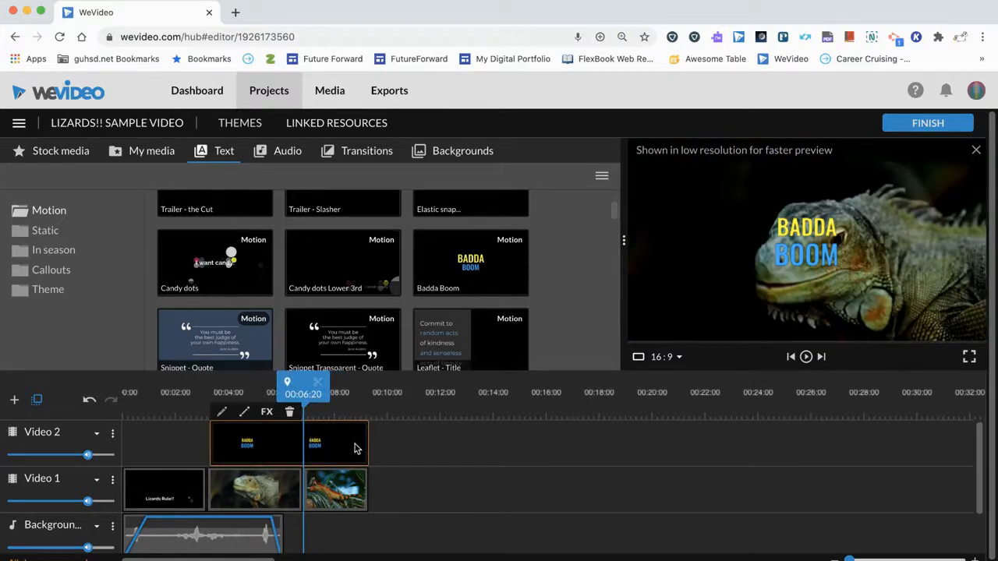
left_click_drag(367, 445, 304, 446)
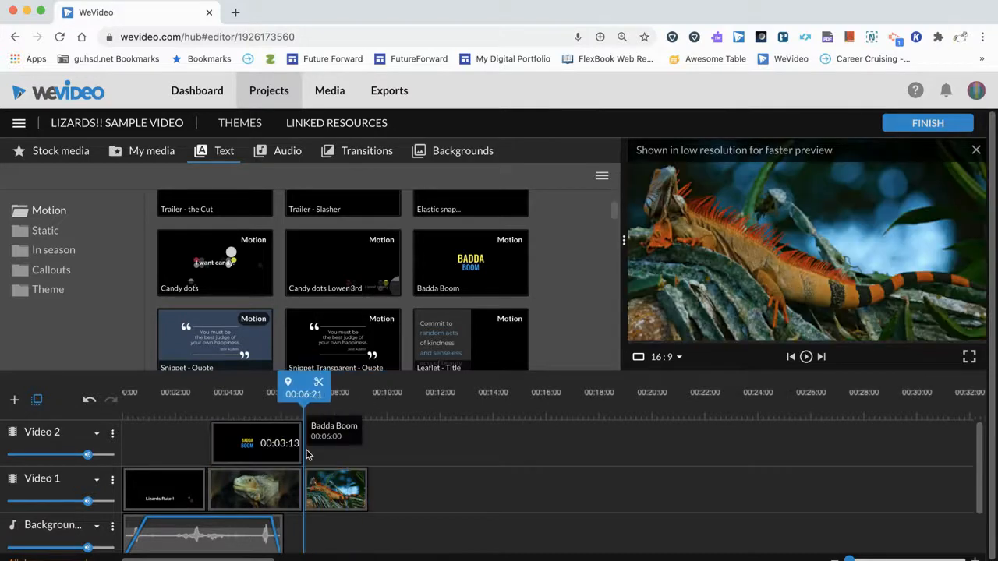
Play the shortened Badda Boom title over the iguana clip, and replay the opening Lizards Rule!! title from 00:00:00.
left_click_drag(288, 399, 207, 402)
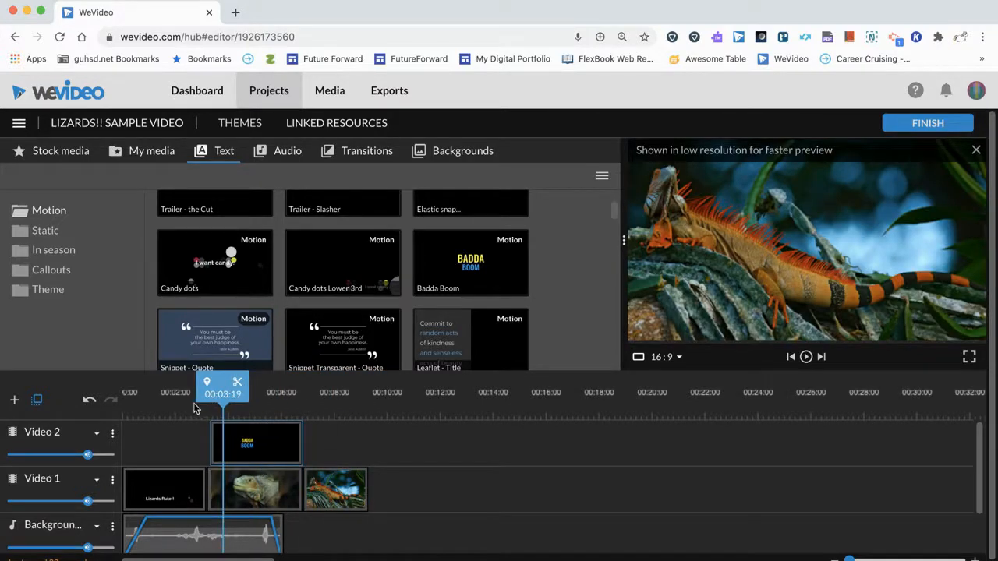
key("space")
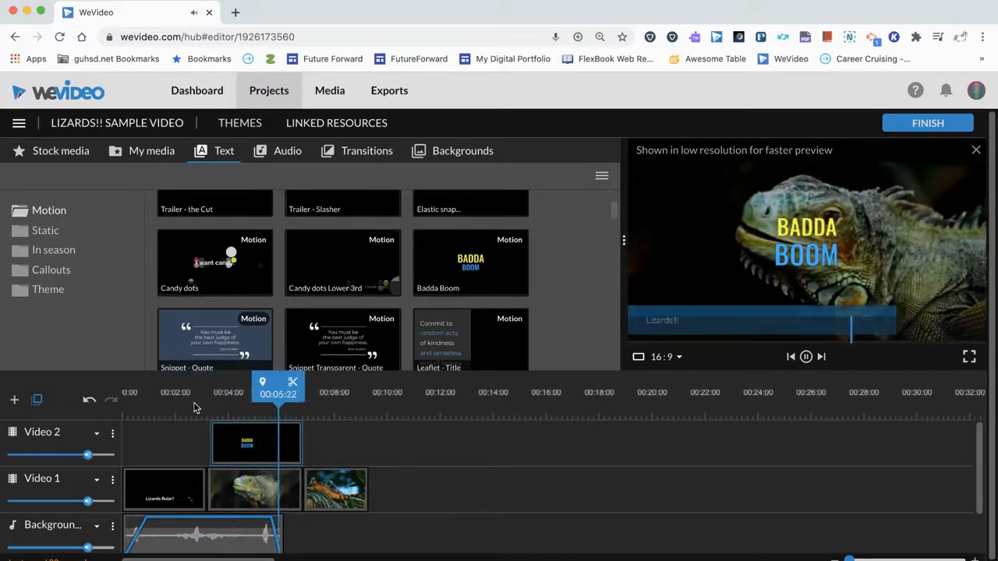
key("space")
mouse_move(237, 439)
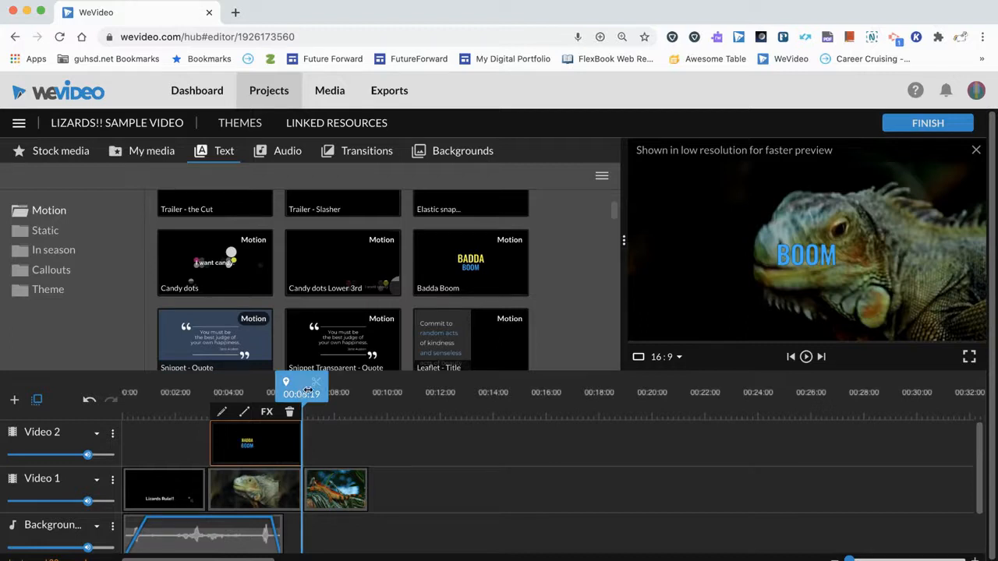
left_click_drag(304, 394, 120, 407)
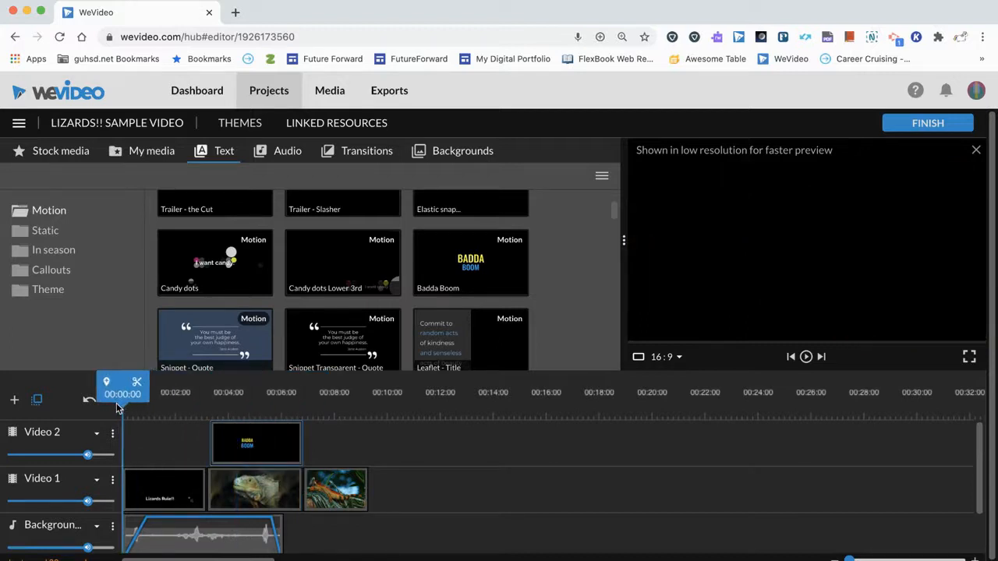
key("space")
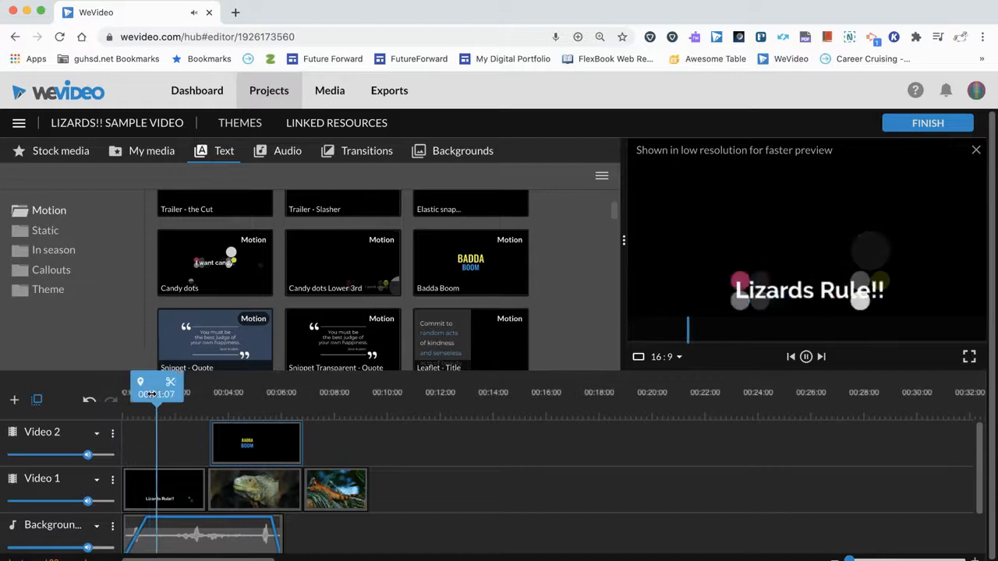
key("space")
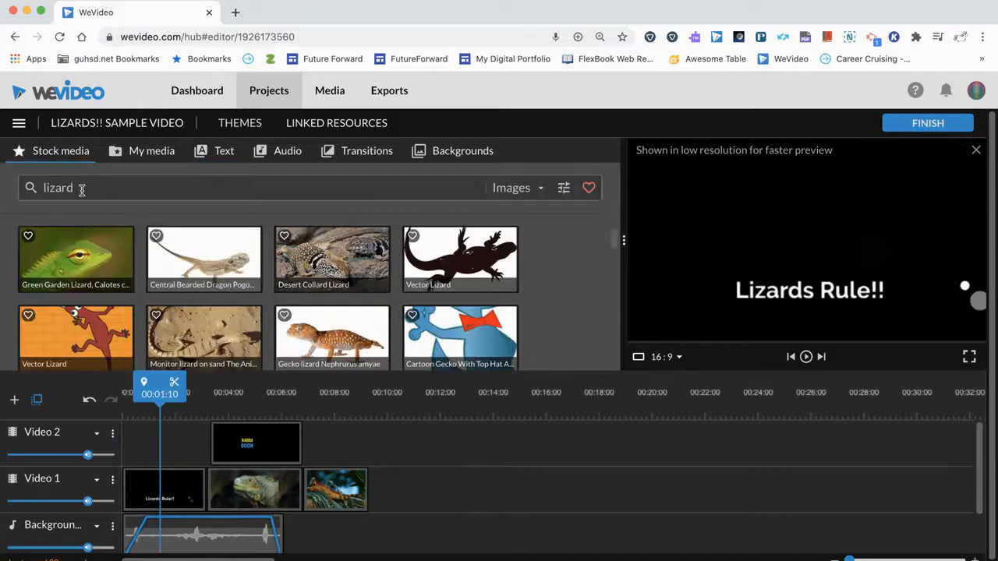
Add the Desert Collard Lizard stock image at the start of Video 2, trimmed to fit before the Badda Boom title.
left_click(81, 191)
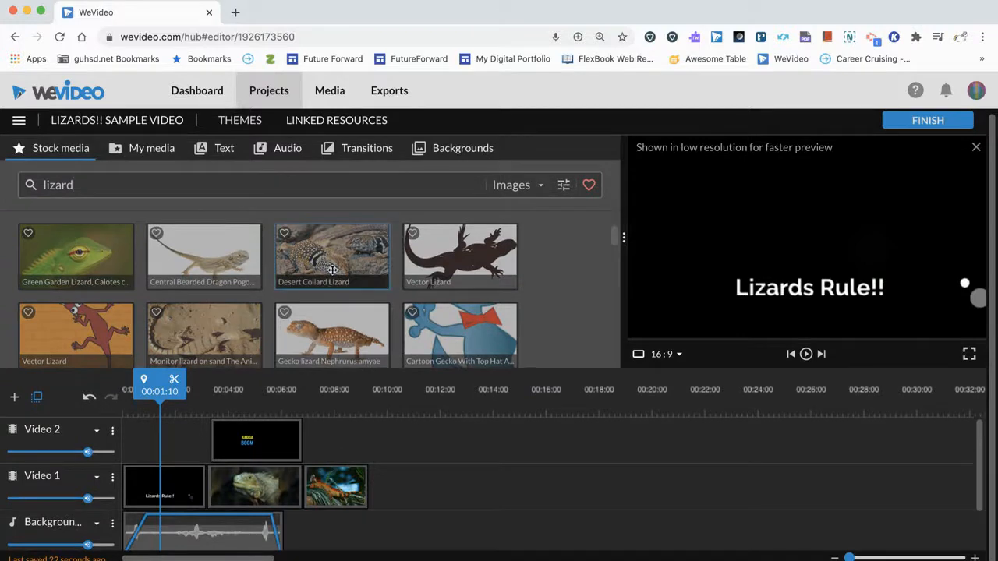
left_click_drag(332, 269, 137, 452)
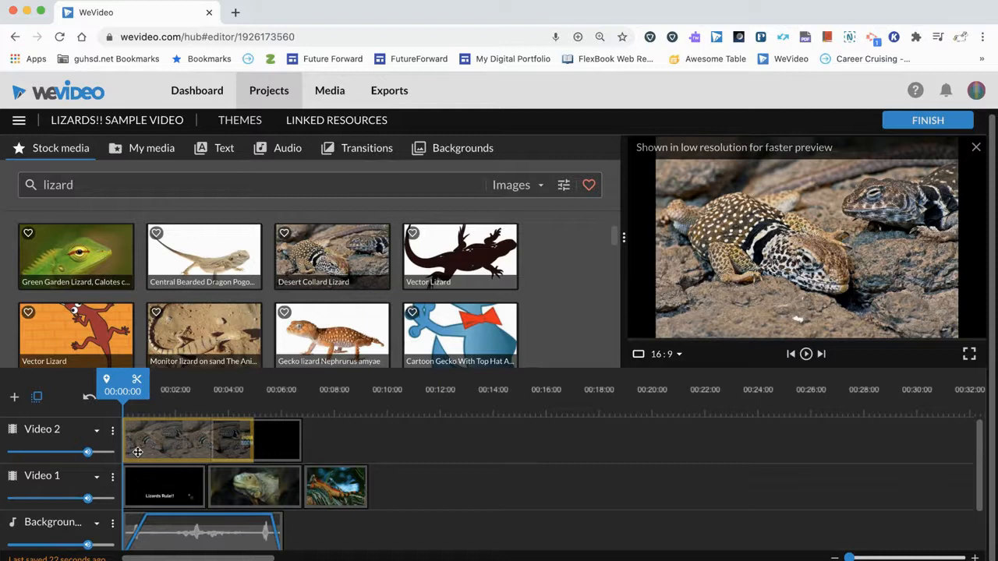
left_click_drag(145, 452, 147, 456)
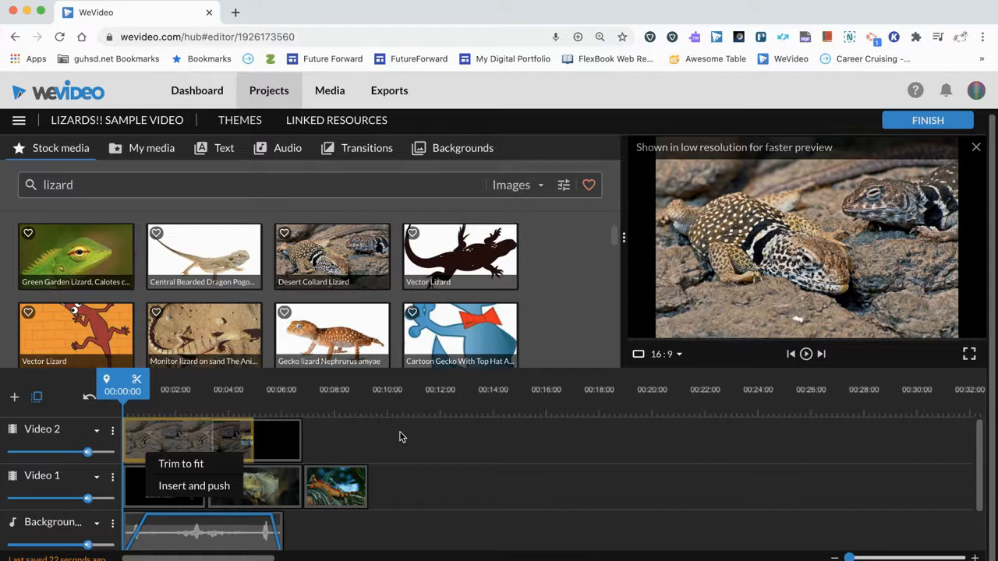
left_click(178, 465)
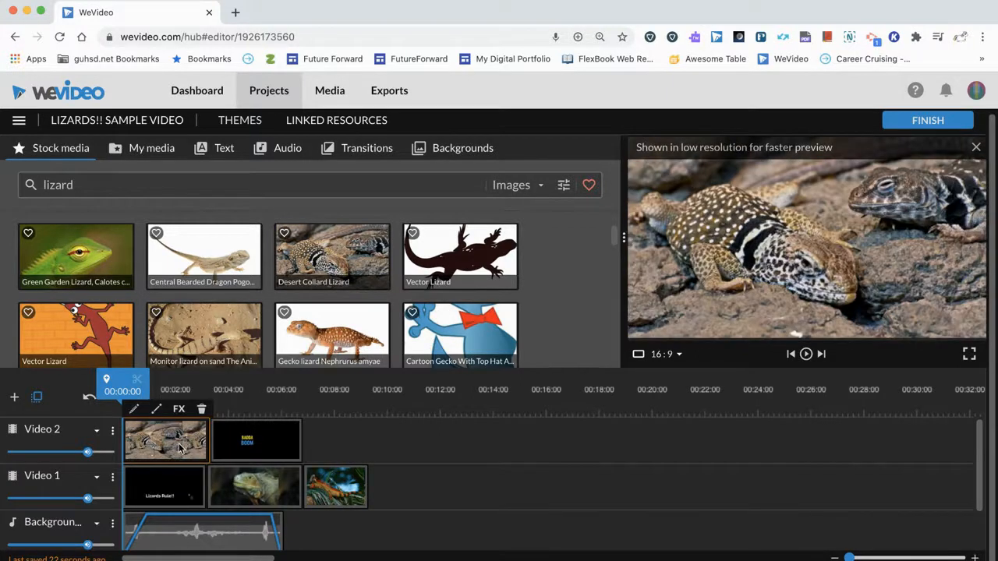
Play the opening and compare the lizard image on Video 2 with the Lizards Rule!! title beneath it on Video 1.
key("space")
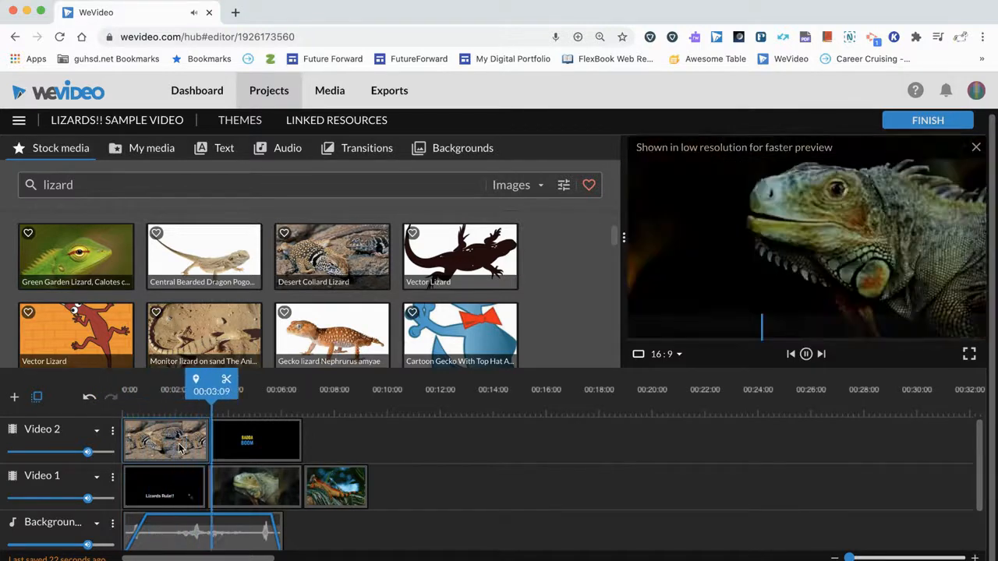
left_click(178, 449)
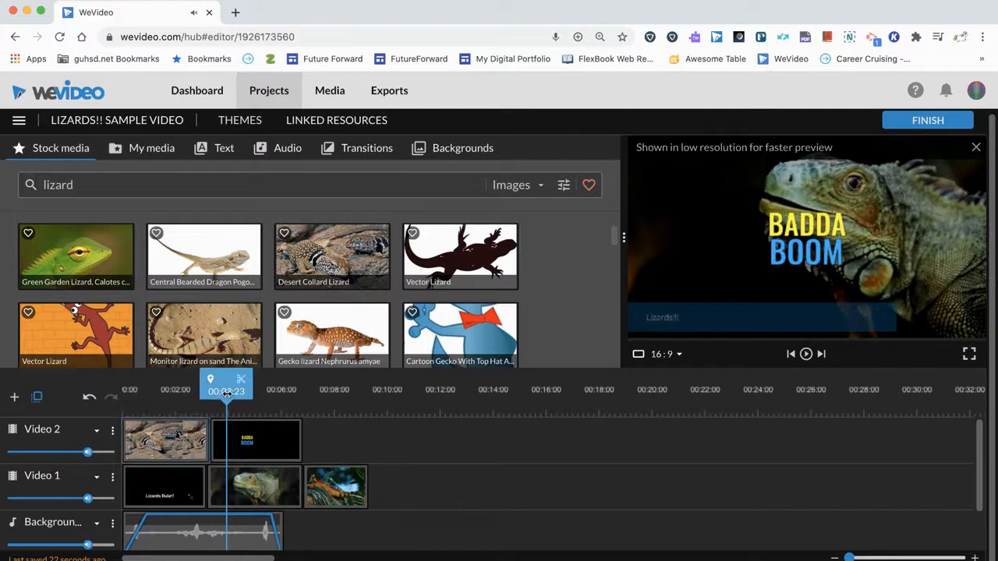
left_click_drag(216, 386, 160, 386)
left_click(164, 484)
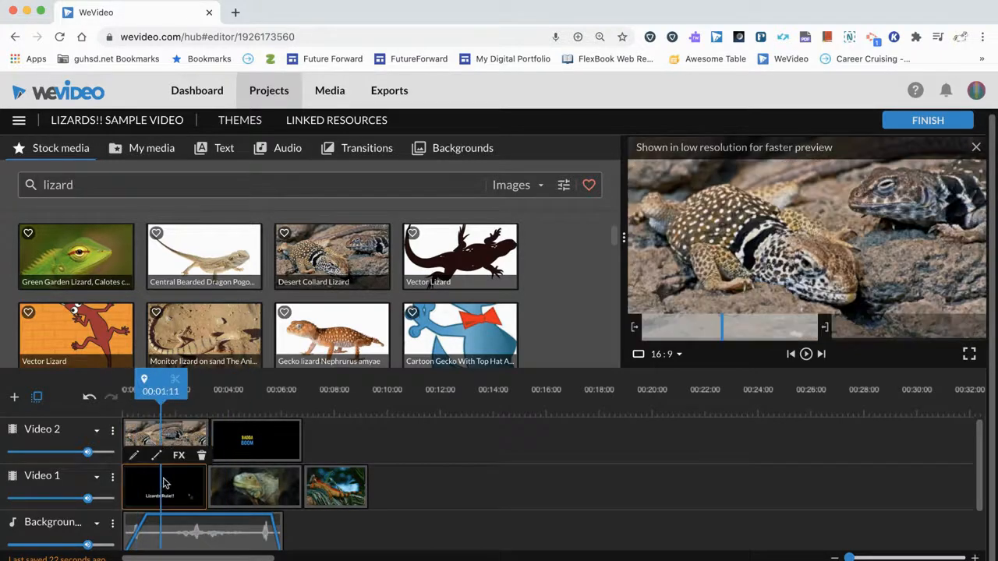
left_click(185, 433)
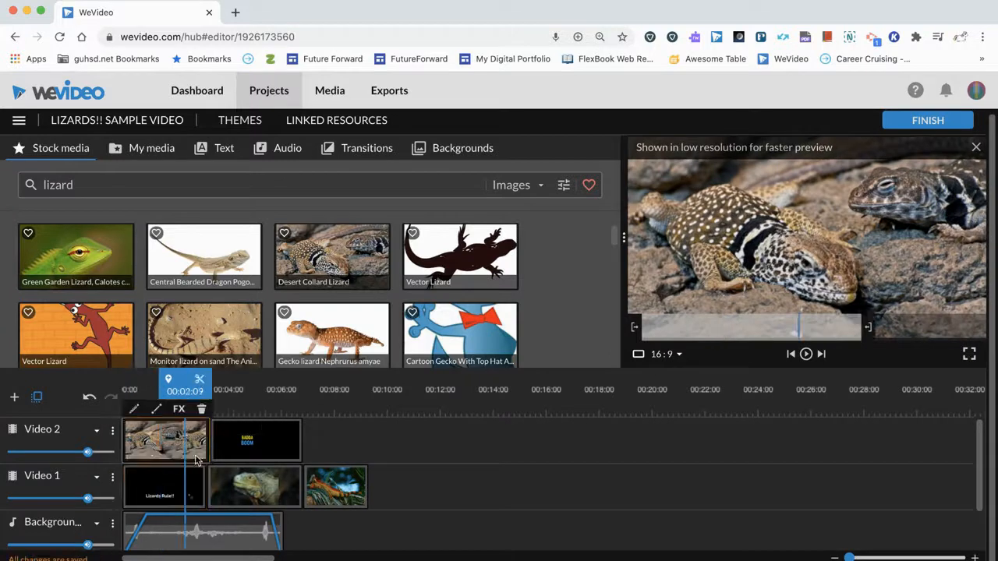
left_click(175, 485)
left_click(177, 434)
Swap the opening clips: put the Lizards Rule!! title on Video 2 and the Desert Collard Lizard image on Video 1, trimmed to fit.
left_click_drag(159, 436, 382, 436)
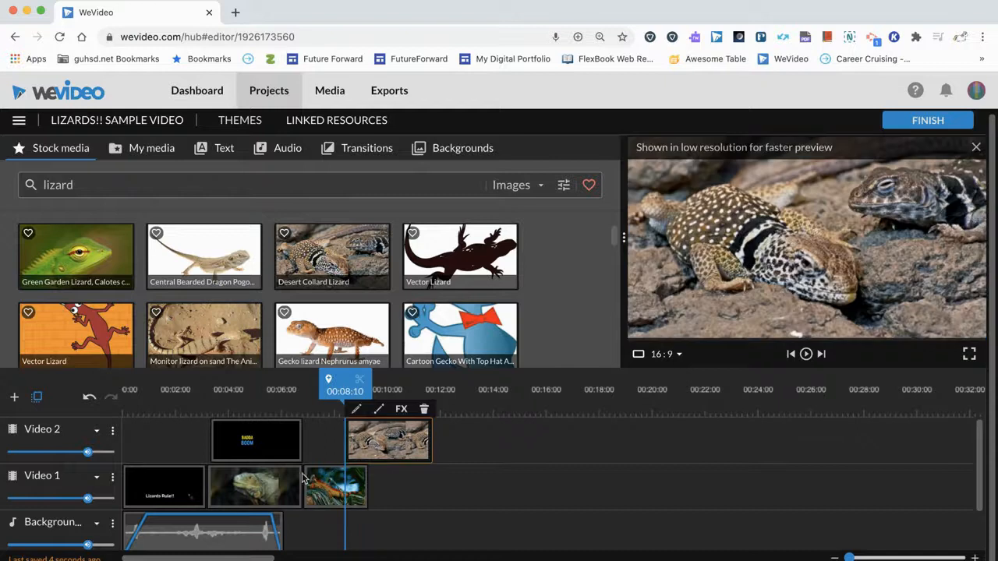
left_click(167, 485)
left_click_drag(167, 483, 162, 450)
left_click_drag(354, 442, 149, 506)
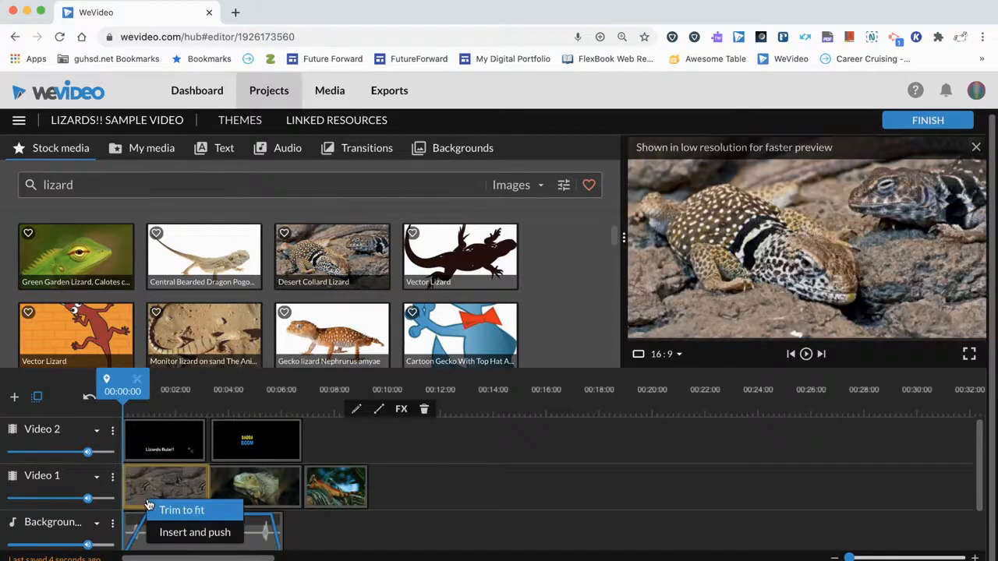
left_click(177, 511)
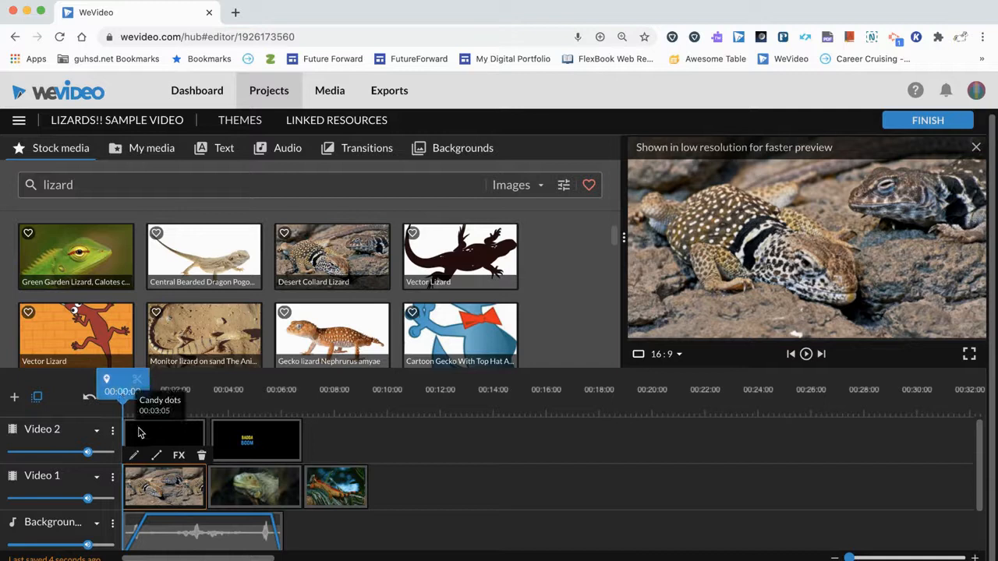
Play the timeline from the start to review the titles over the clips, and scrub the playhead back to 00:05:24.
key("space")
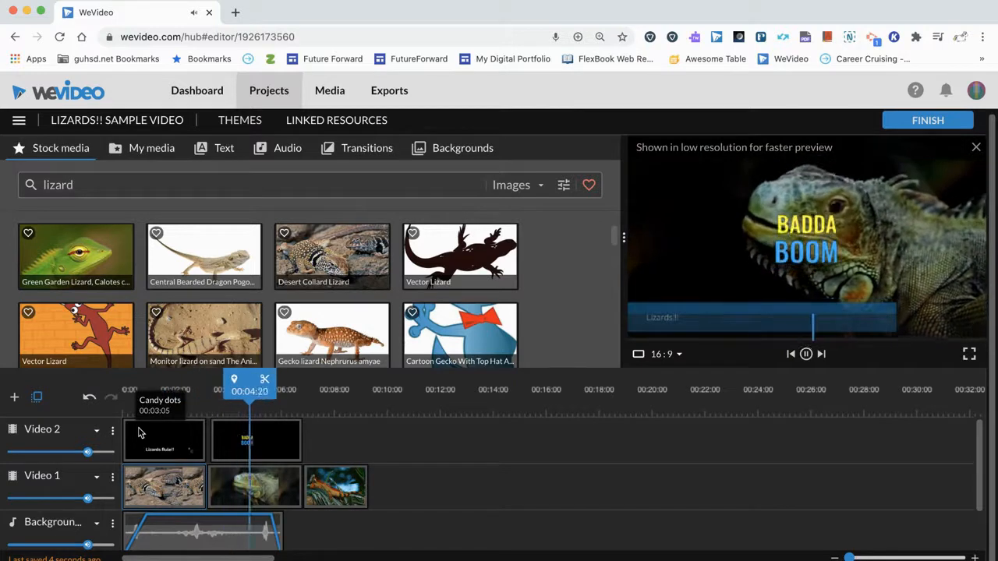
key("space")
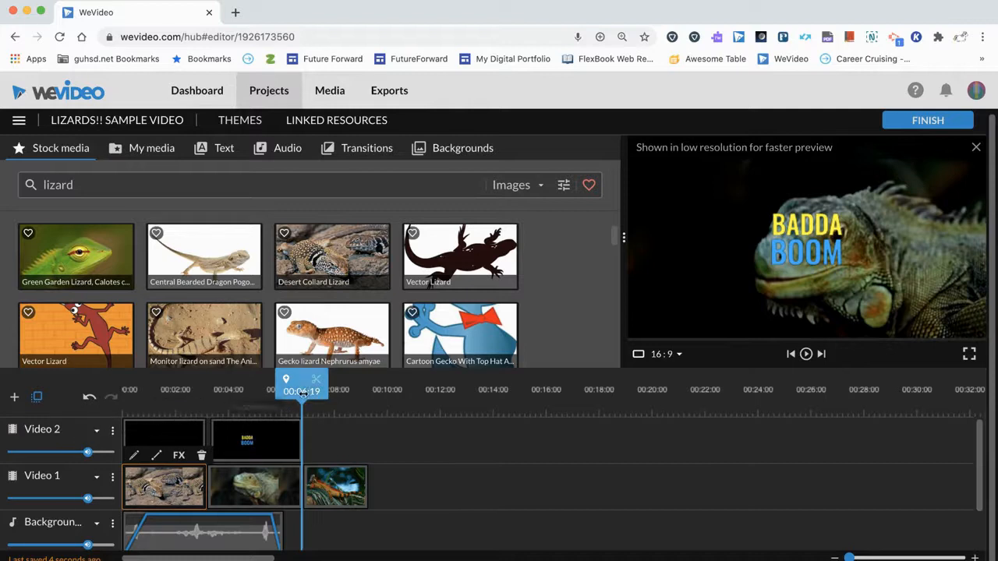
left_click_drag(304, 392, 281, 393)
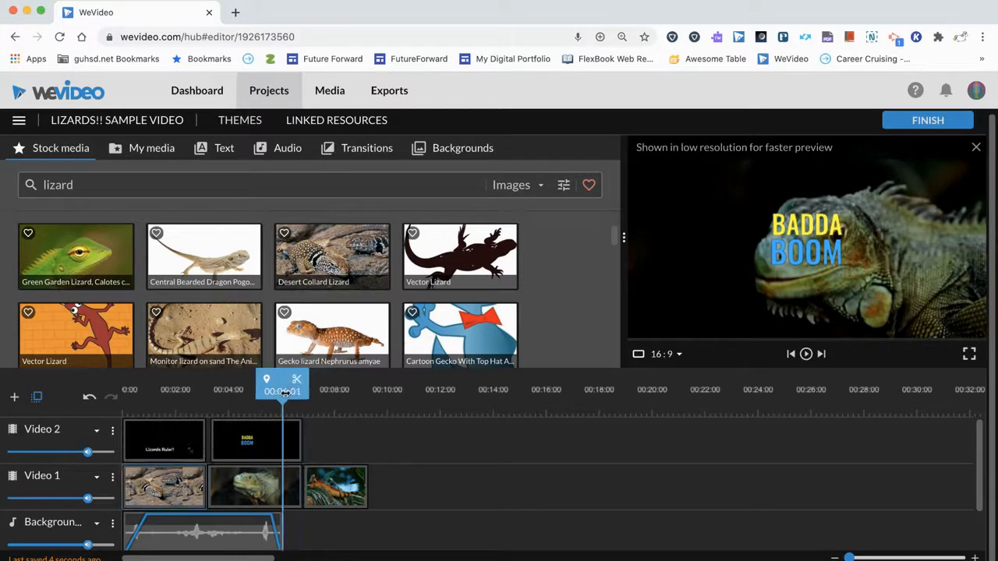
Add a video track named Video 3 to the timeline and return the playhead to 00:00:00.
left_click(16, 399)
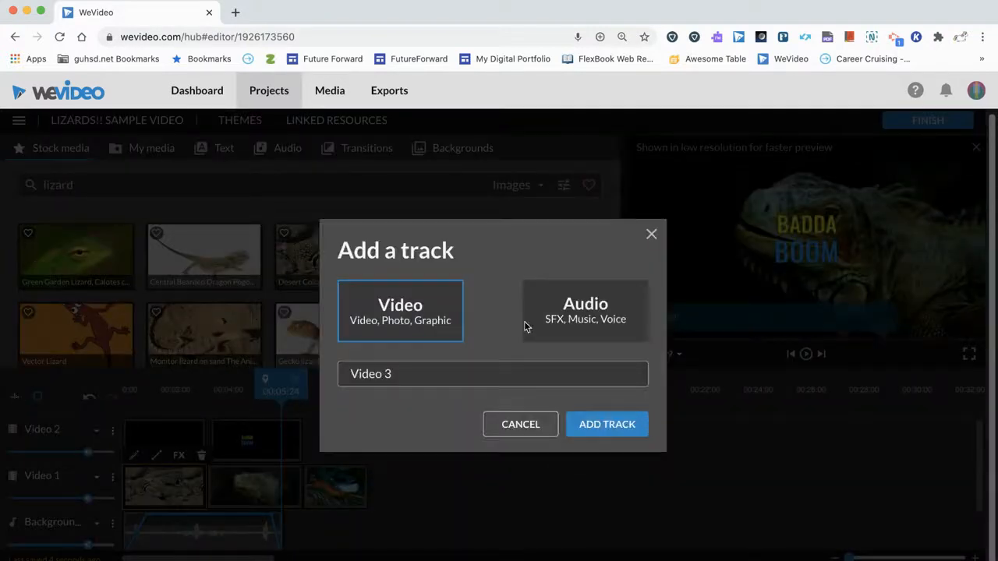
left_click(574, 323)
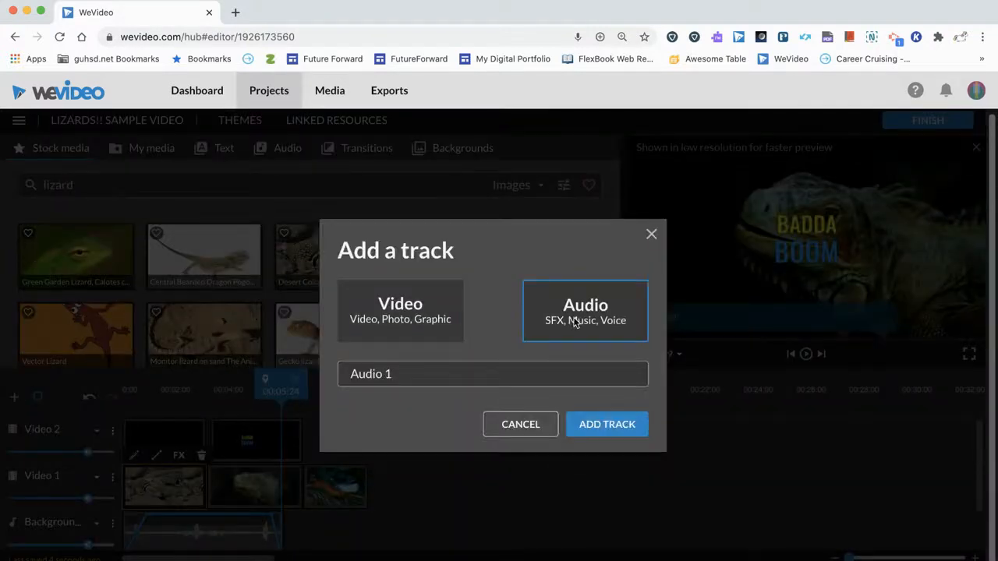
left_click(436, 324)
left_click(606, 426)
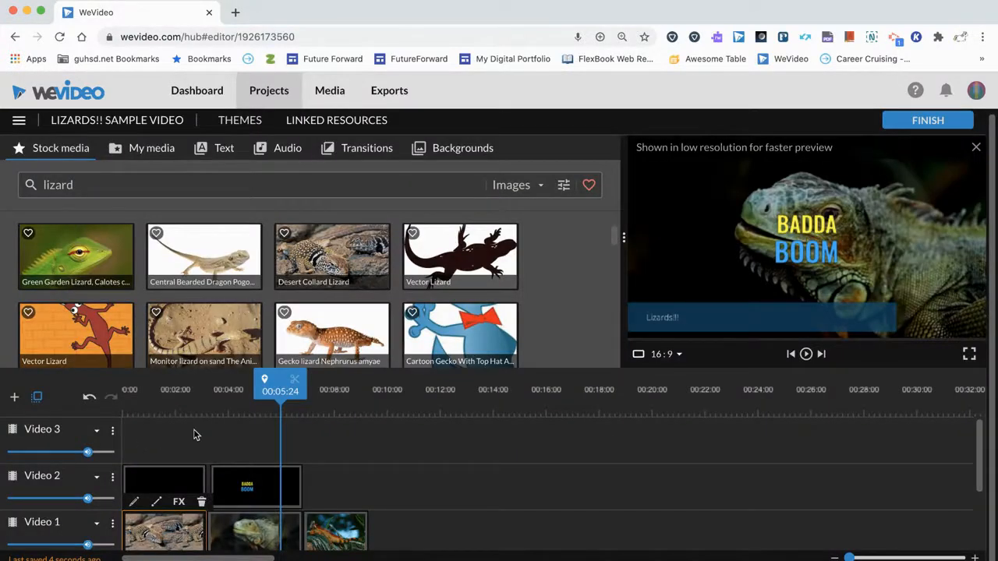
left_click_drag(280, 394, 99, 394)
scroll(183, 437, "down", 1)
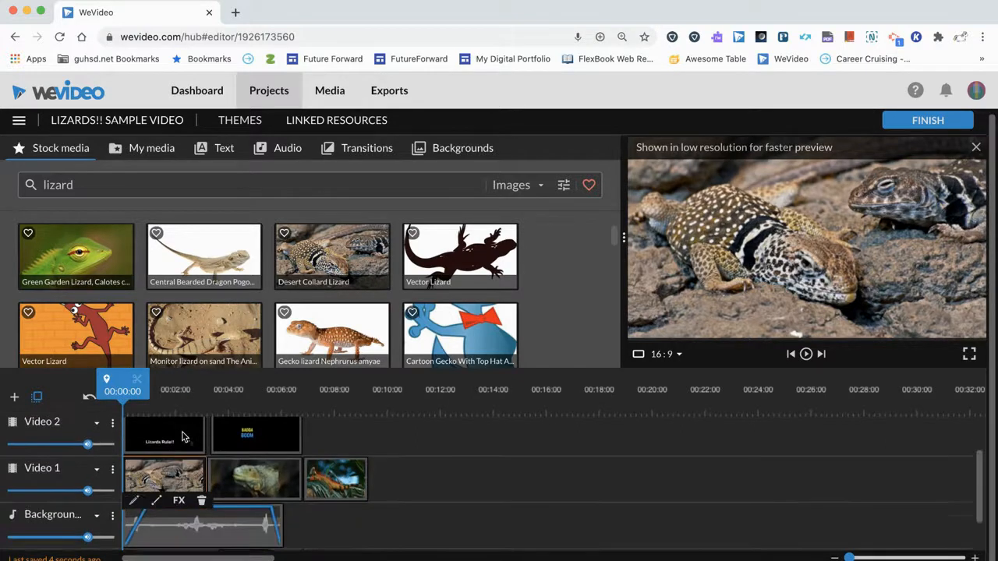
Add a Cross mosaic transition between the first and second clips on Video 1, and another standard transition between the second and third clips.
scroll(182, 437, "down", 1)
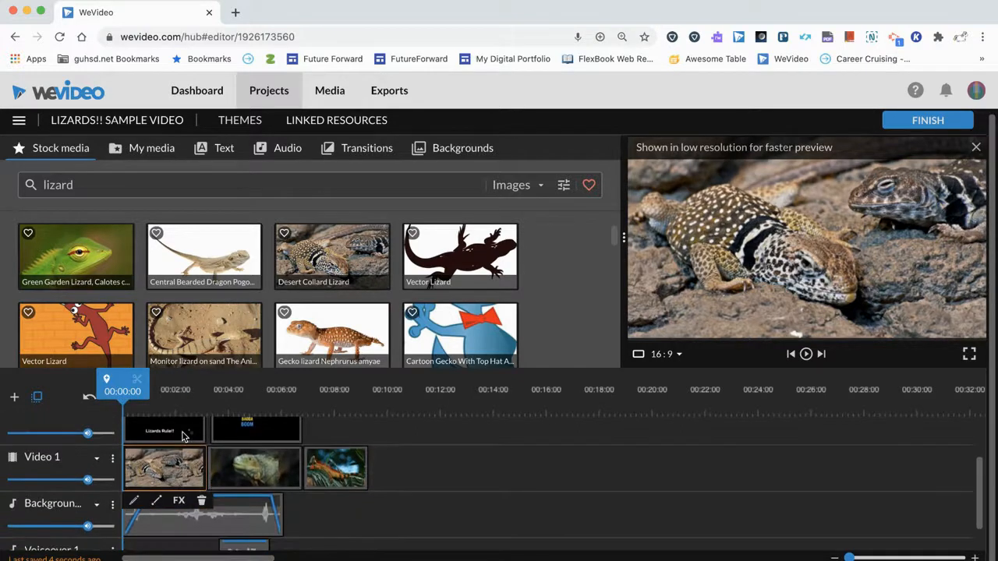
left_click(349, 159)
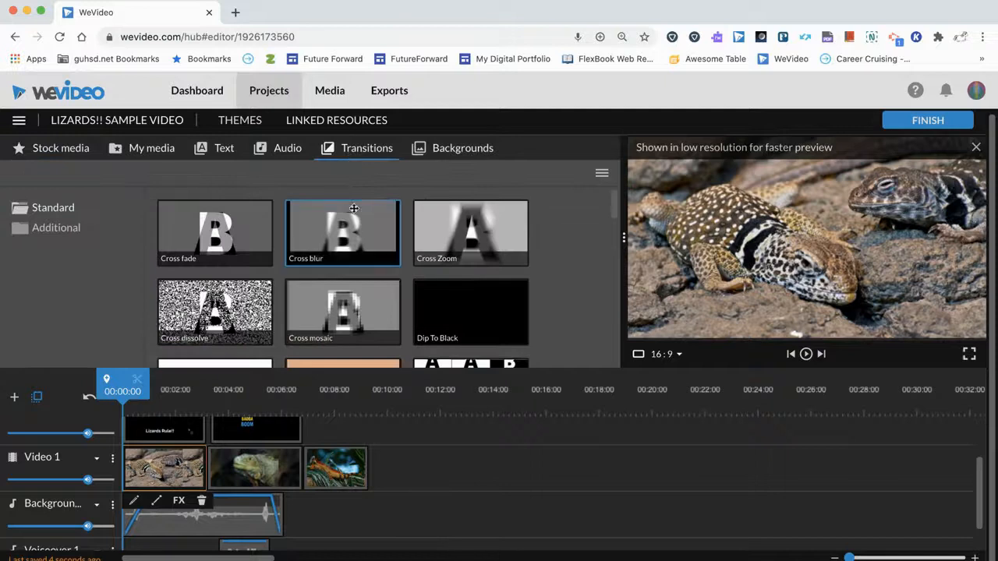
scroll(355, 256, "down", 2)
left_click(453, 236)
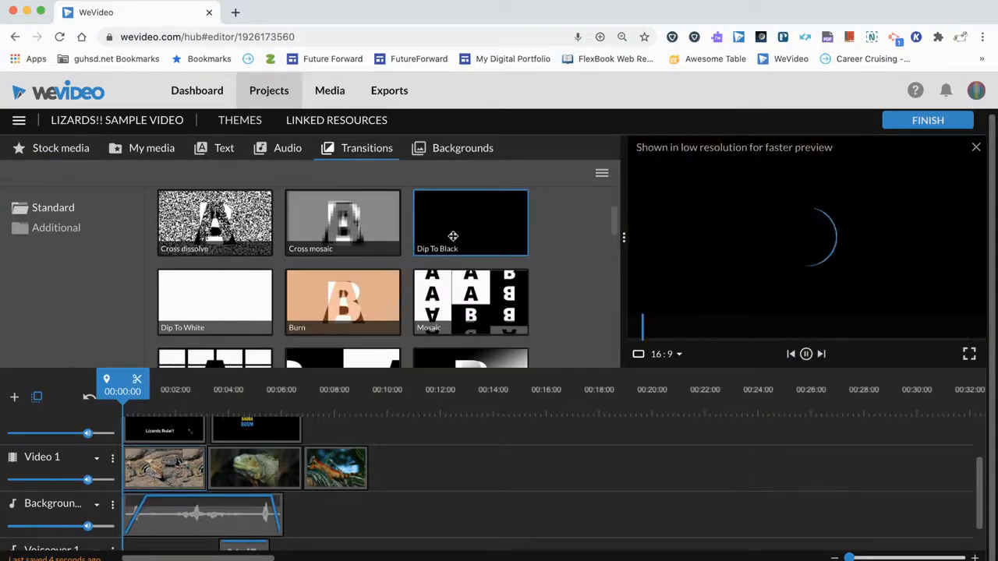
left_click(376, 233)
mouse_move(342, 298)
left_mouse_down()
mouse_move(312, 401)
mouse_move(281, 413)
mouse_move(253, 462)
left_mouse_up()
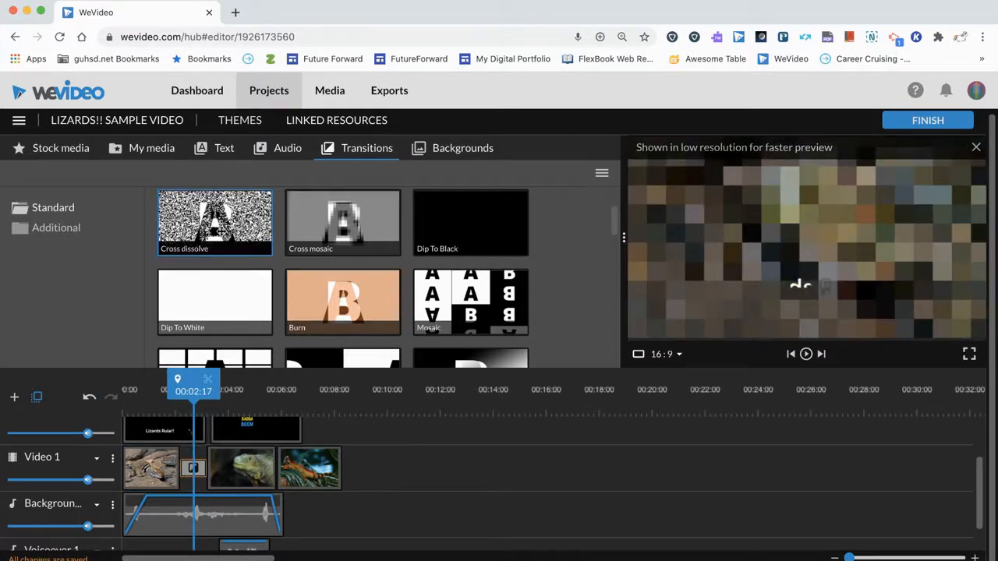
scroll(440, 296, "down", 1)
left_click_drag(441, 289, 275, 468)
Play the timeline from the start to review the transitions, and inspect the settings of the first transition on Video 1.
left_click_drag(270, 389, 125, 406)
key("space")
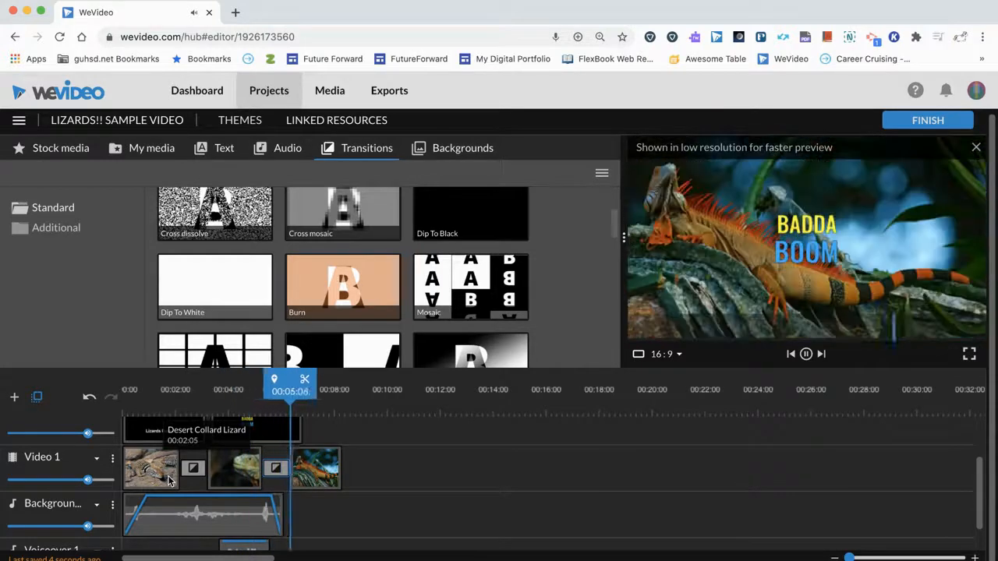
left_click(193, 468)
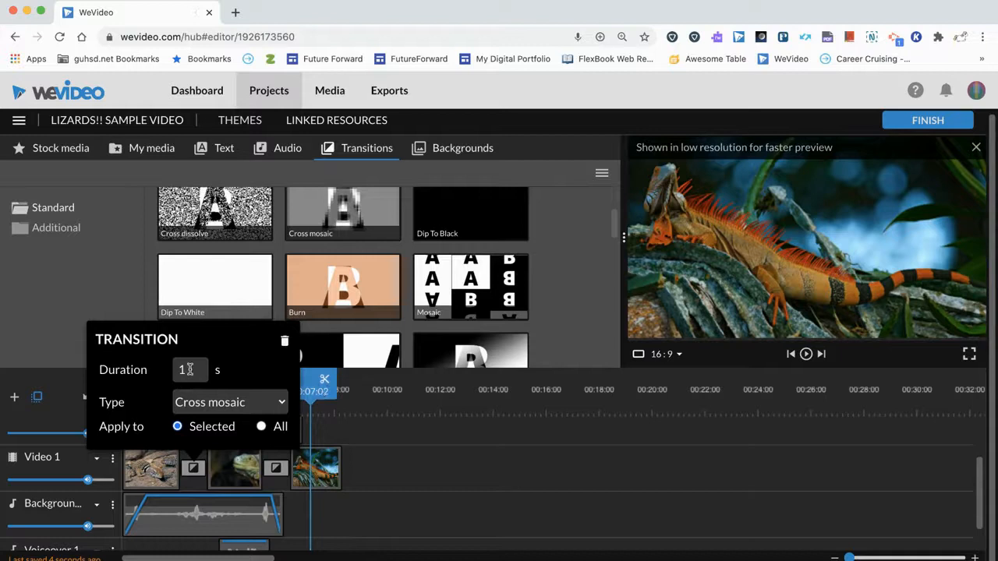
left_click(315, 392)
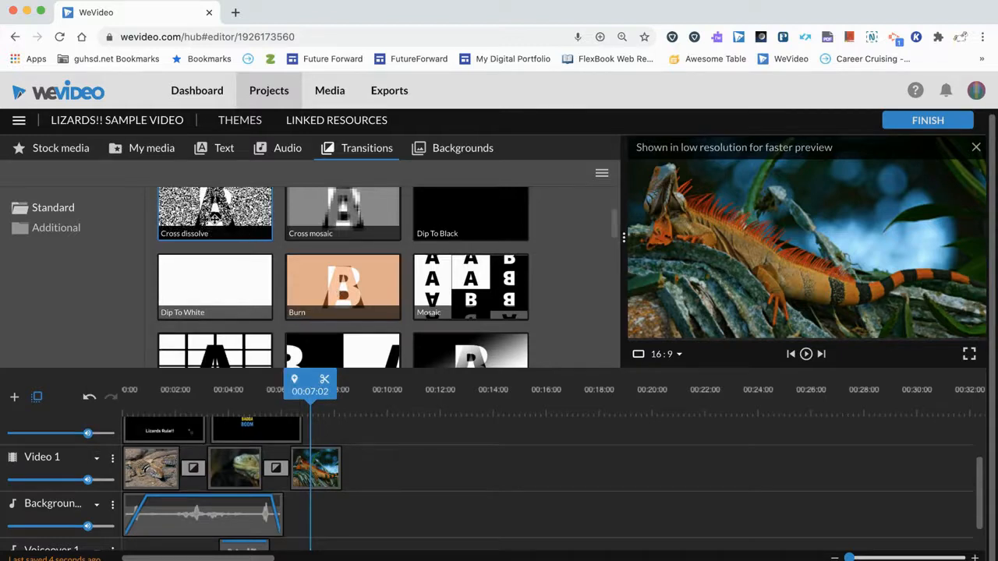
Add a Cross dissolve transition at the end of the last clip on Video 1 and play the result from 00:05:02.
left_click_drag(214, 221, 330, 466)
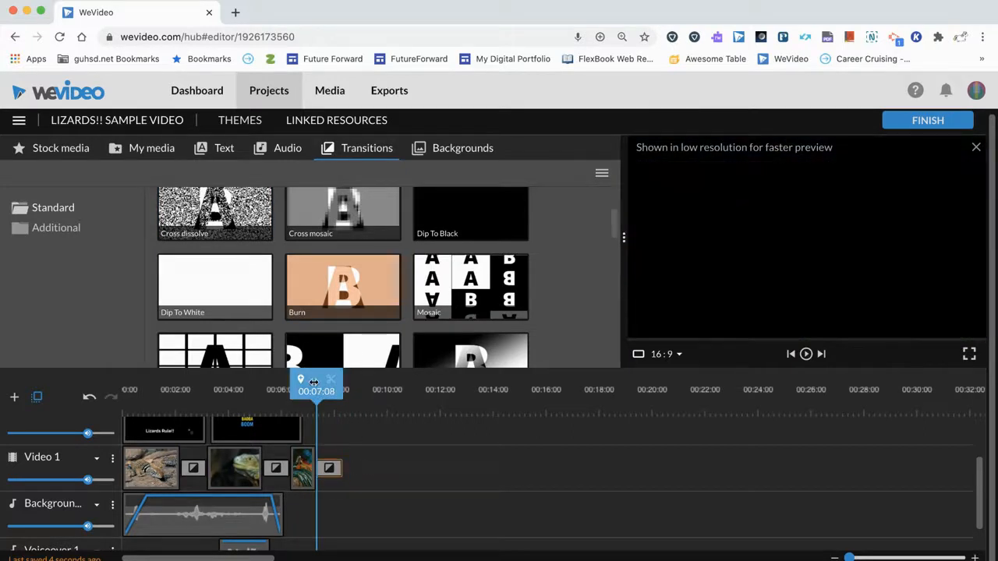
left_click_drag(313, 382, 255, 388)
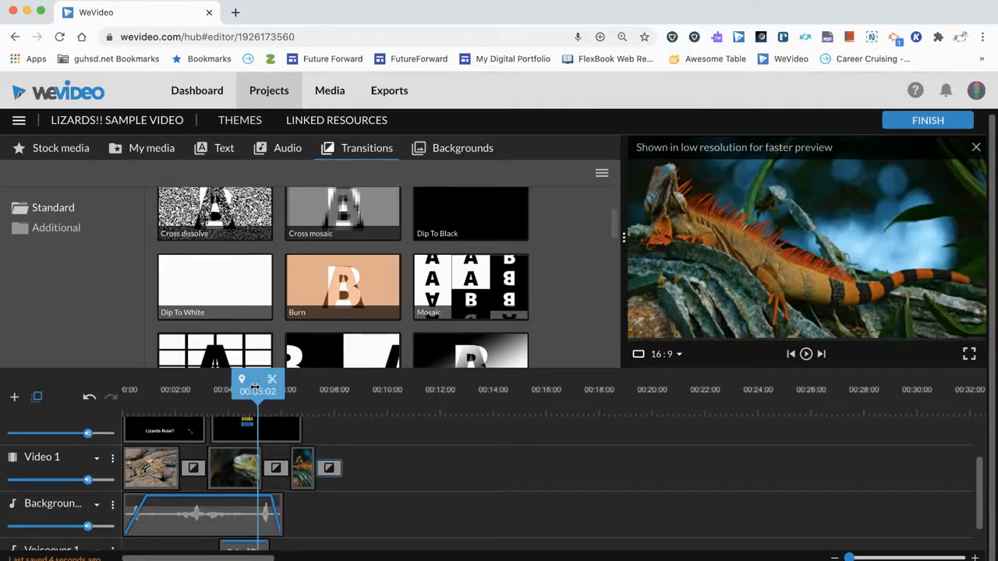
key("space")
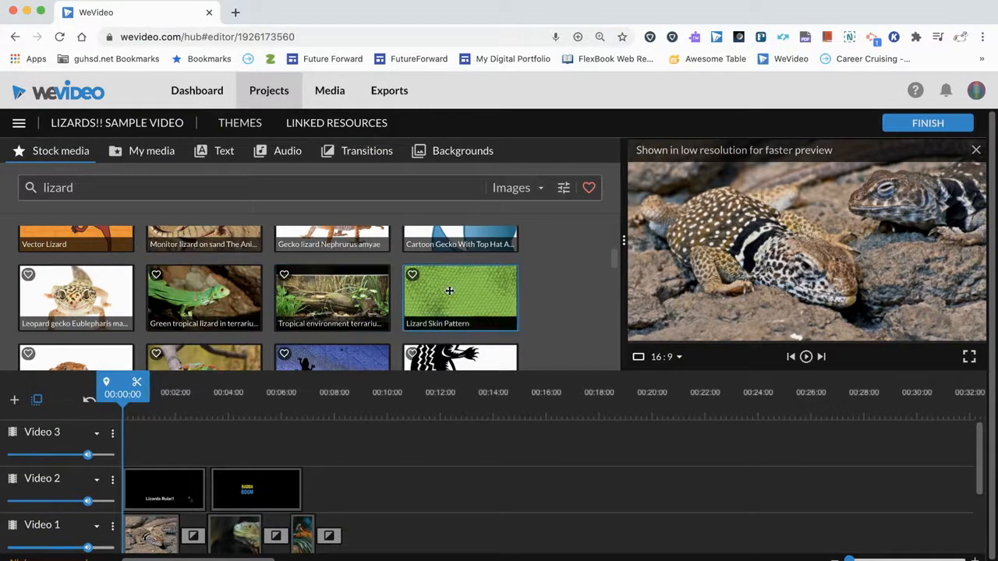
Place the green tropical lizard in terrarium image at the start of Video 3 and play it to check how it covers the tracks below.
left_click_drag(205, 311, 146, 452)
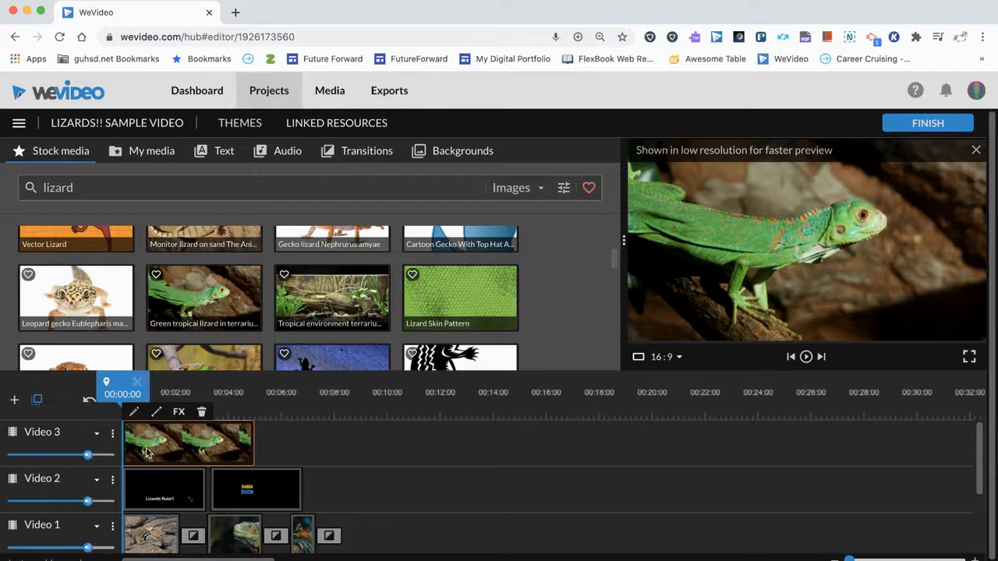
key("space")
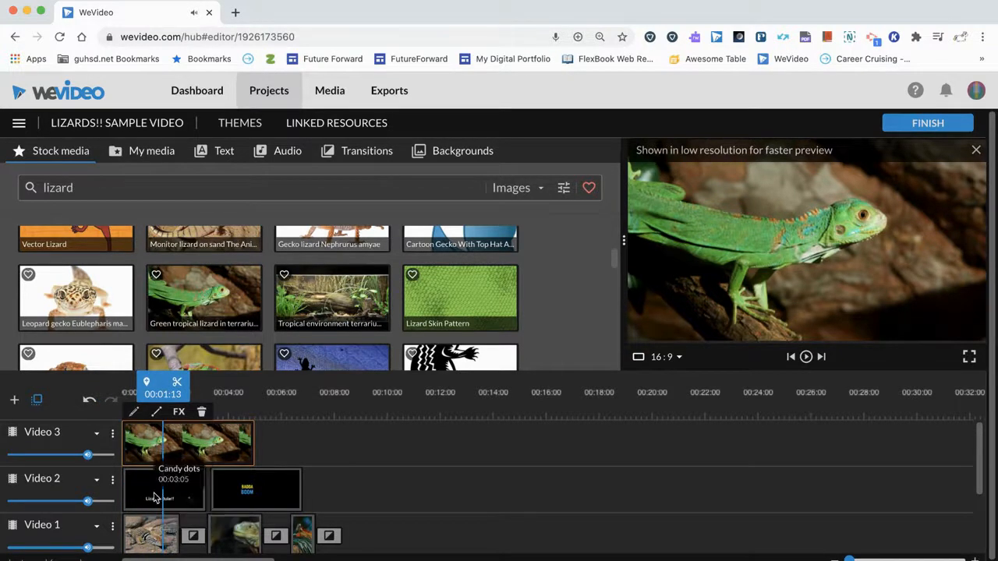
scroll(154, 497, "down", 2)
scroll(154, 497, "up", 2)
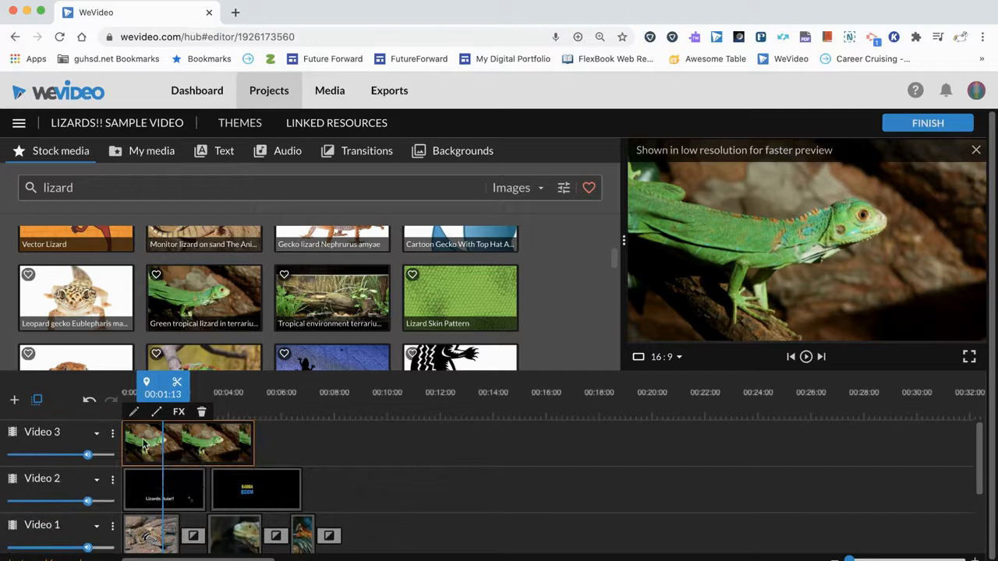
Scale the green lizard image on Video 3 to about 0.35 and position it in the frame's upper-right area at about x 1158, y 7.
double_click(143, 445)
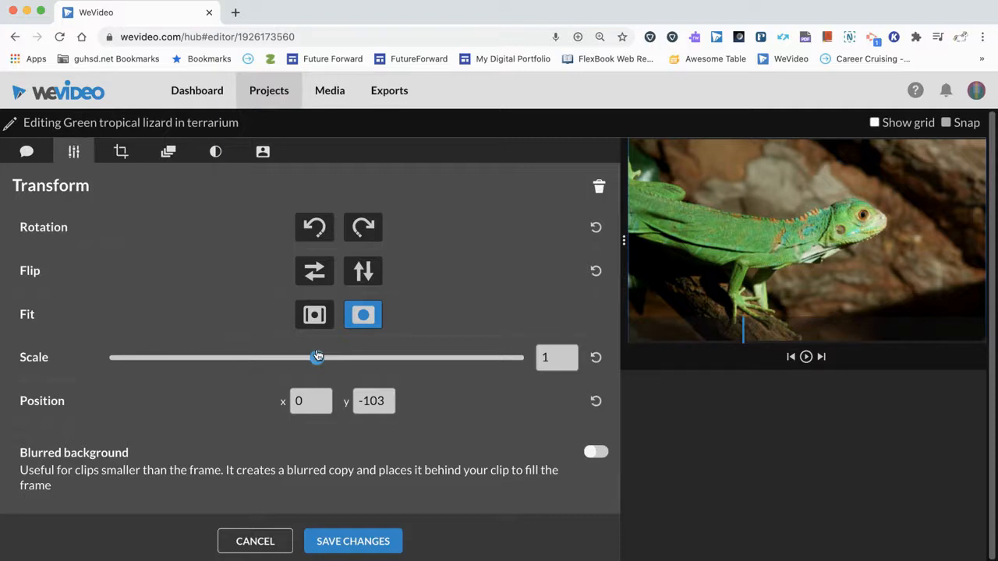
left_click_drag(320, 365, 239, 374)
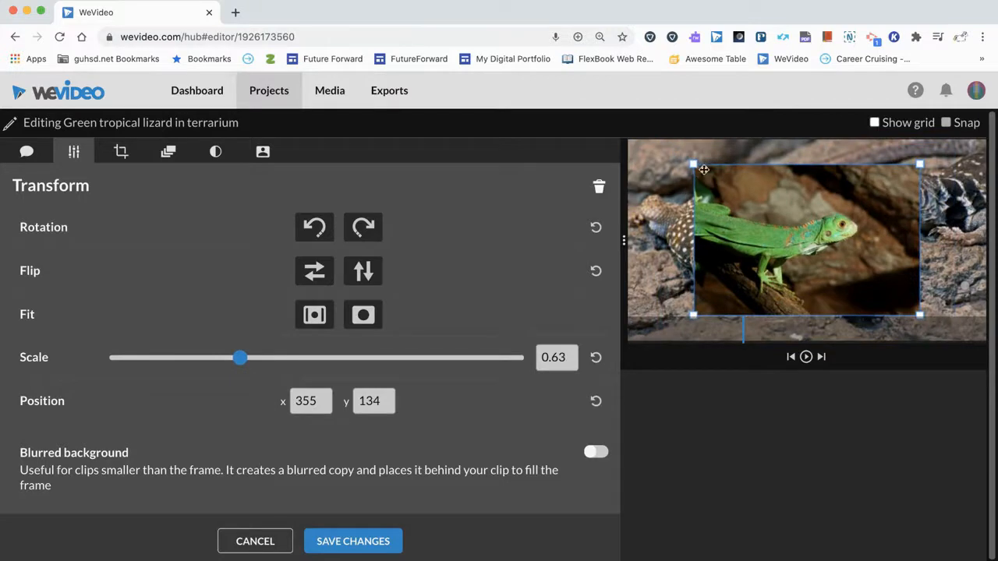
left_click_drag(693, 166, 723, 188)
left_click_drag(775, 211, 904, 174)
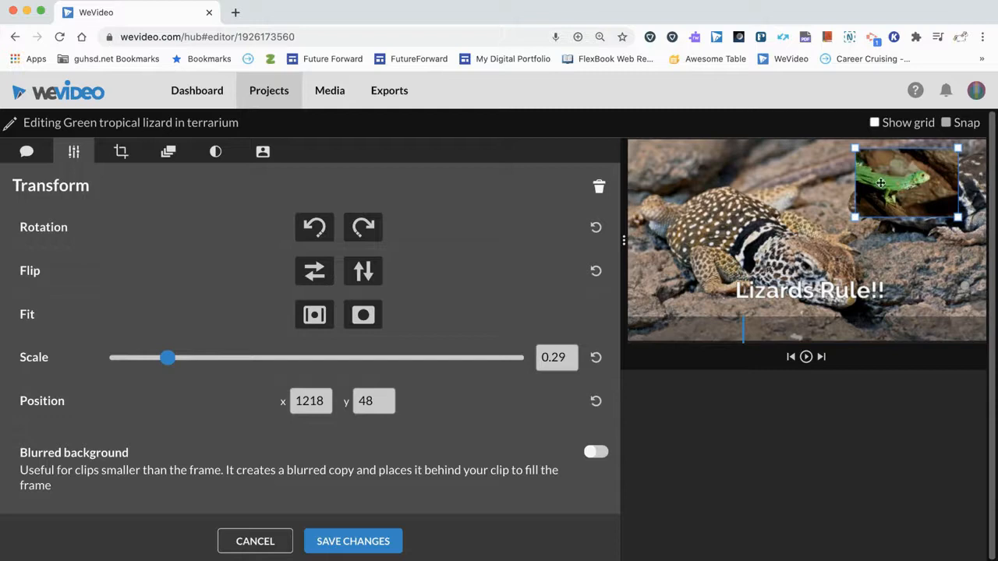
left_click_drag(854, 216, 844, 225)
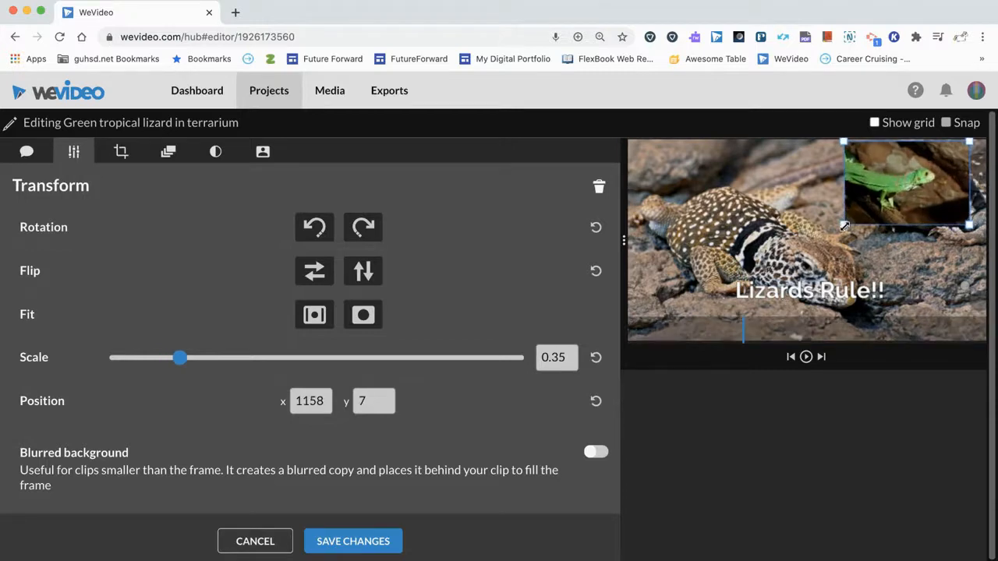
Enable the Fade animation for the green lizard image and save the clip changes.
left_click(121, 152)
left_click(169, 153)
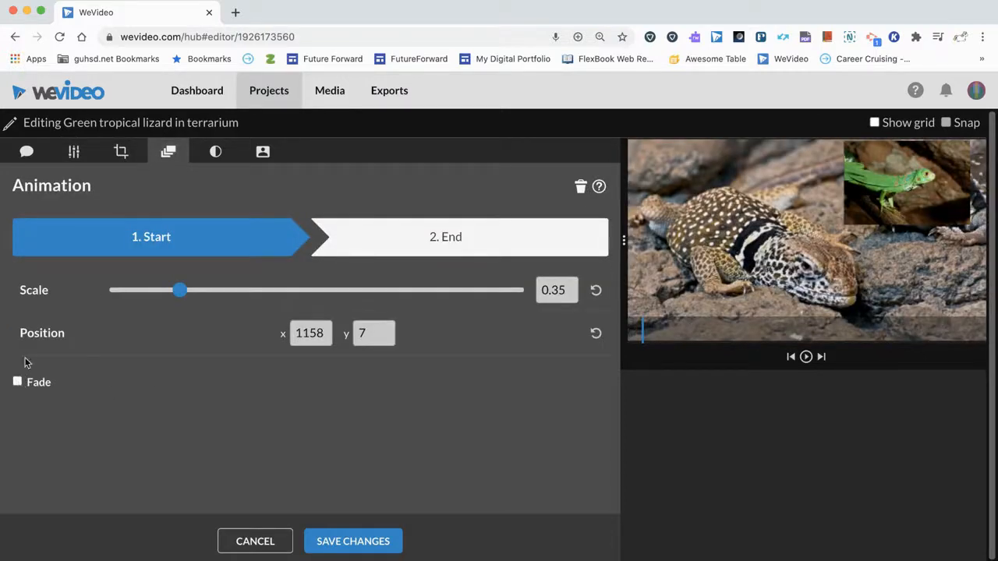
left_click(17, 382)
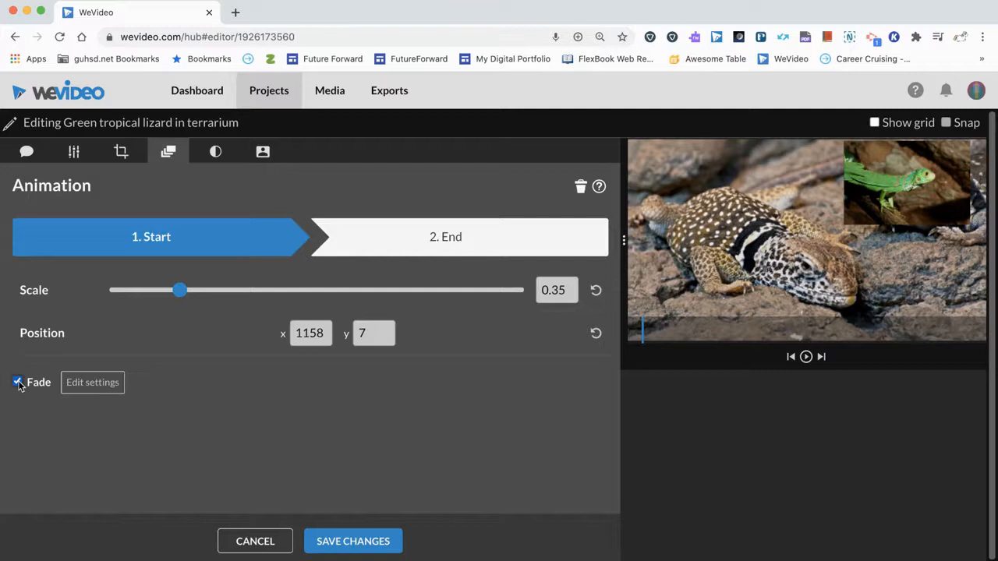
left_click(347, 541)
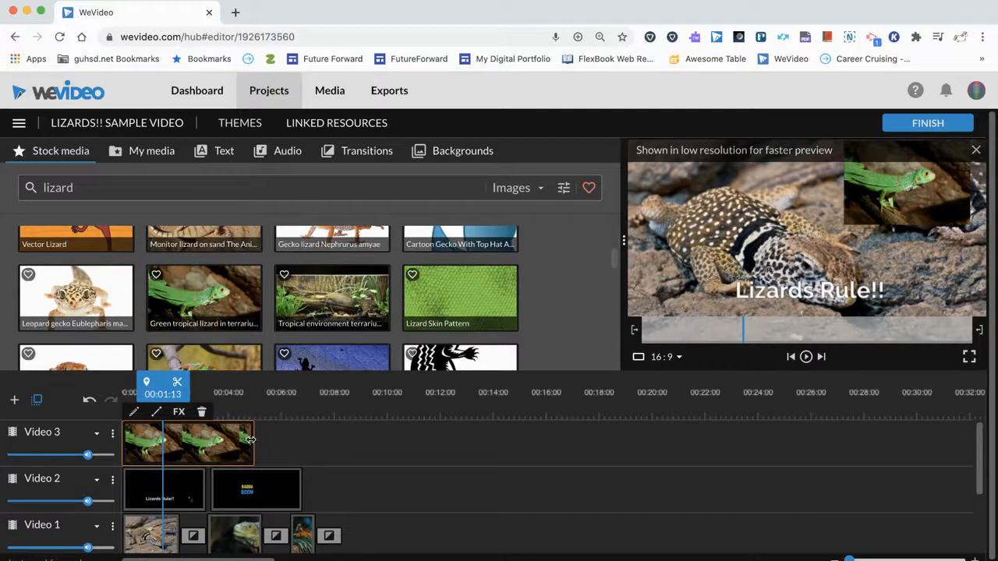
Trim the green lizard image on Video 3 to end at 00:03:05, in line with the Lizards Rule!! title, previewing it along the way.
left_click_drag(251, 440, 179, 446)
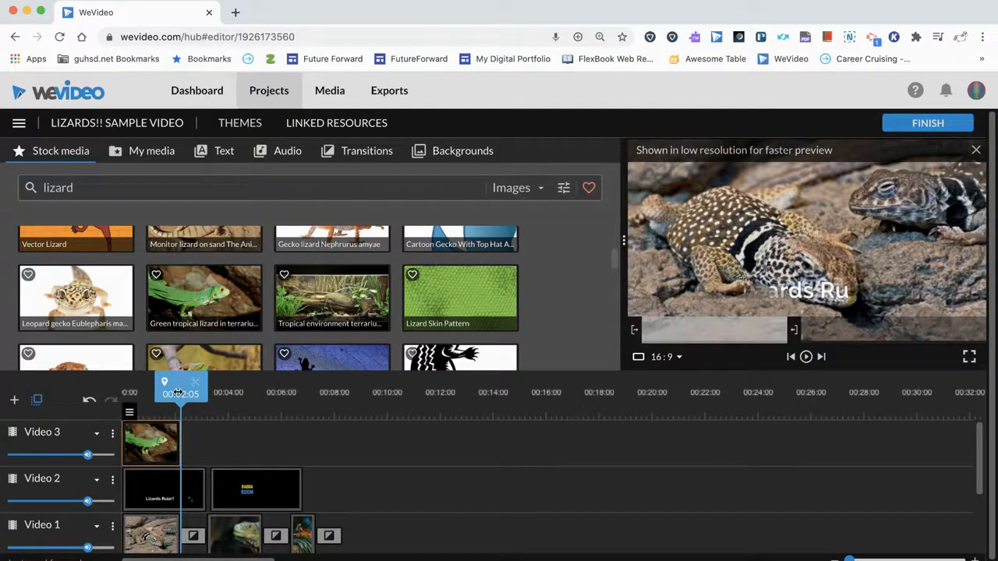
left_click_drag(178, 394, 131, 393)
key("space")
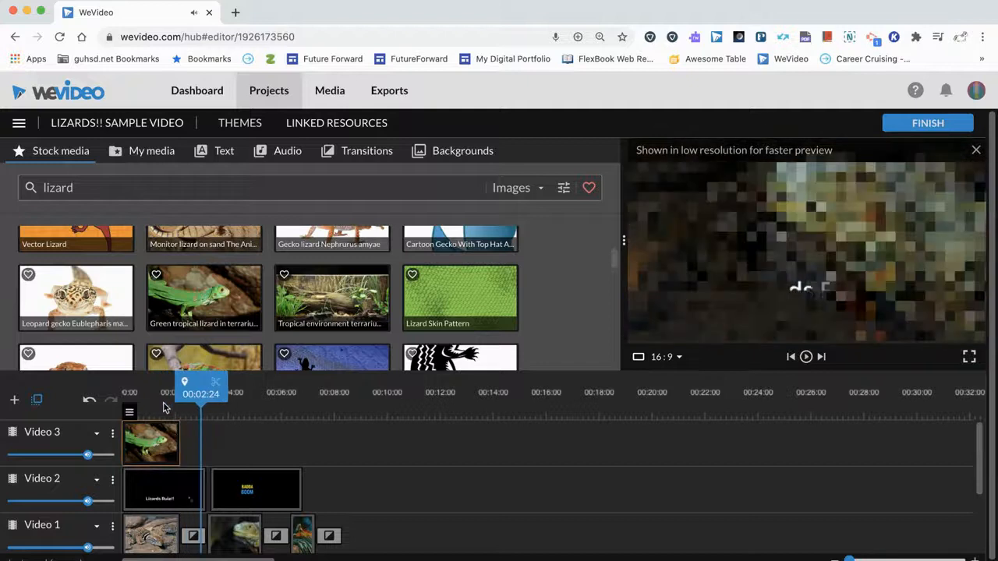
left_click_drag(178, 436, 206, 437)
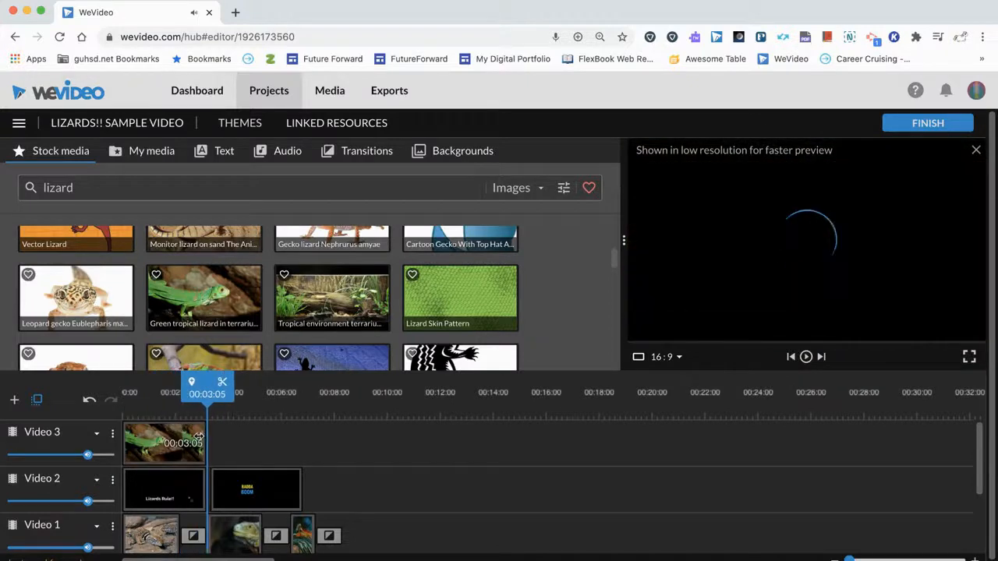
Play the timeline from the start to review the picture-in-picture lizard and titles, and move the playhead back to 00:03:02.
left_click_drag(203, 394, 107, 408)
key("space")
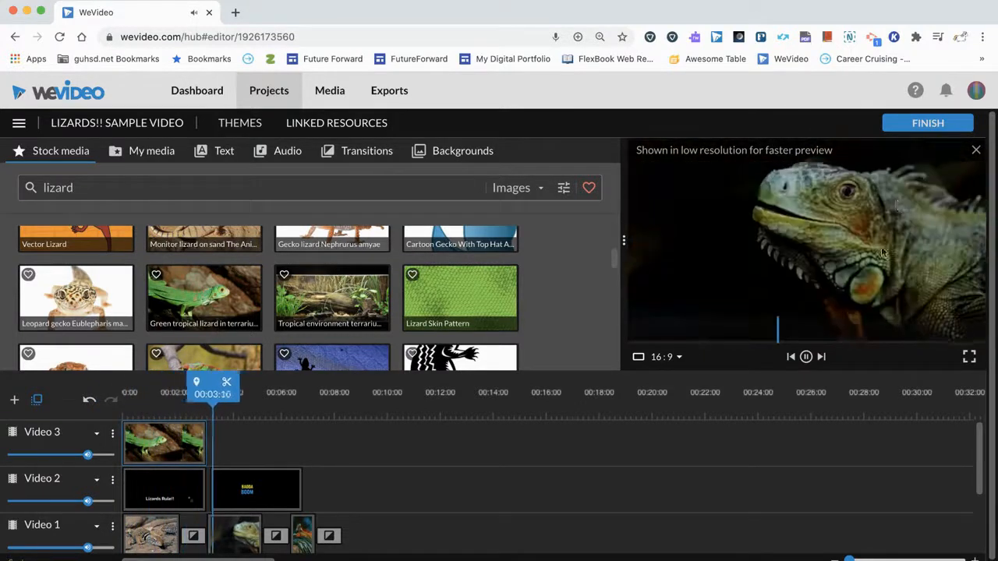
key("space")
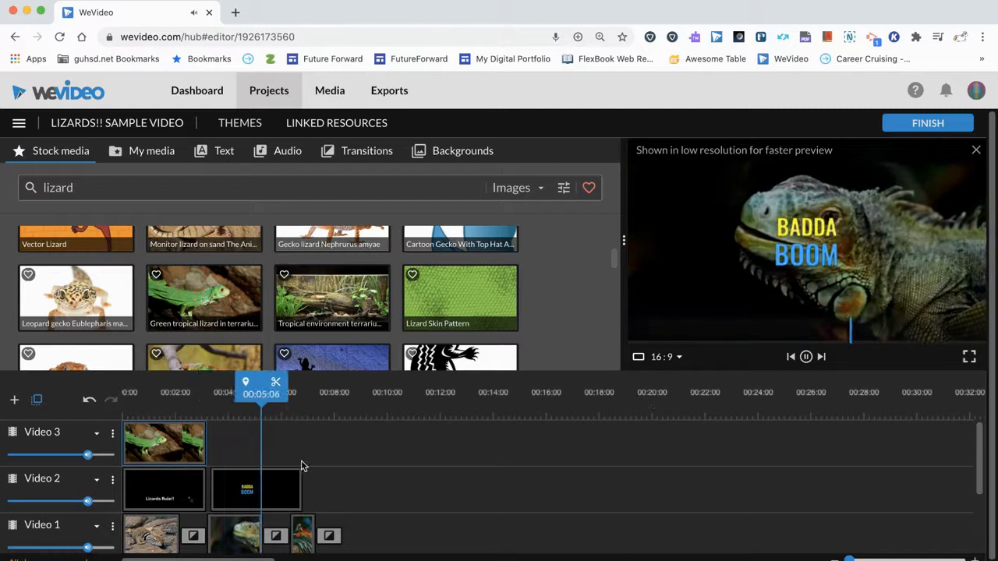
left_click_drag(260, 397, 205, 395)
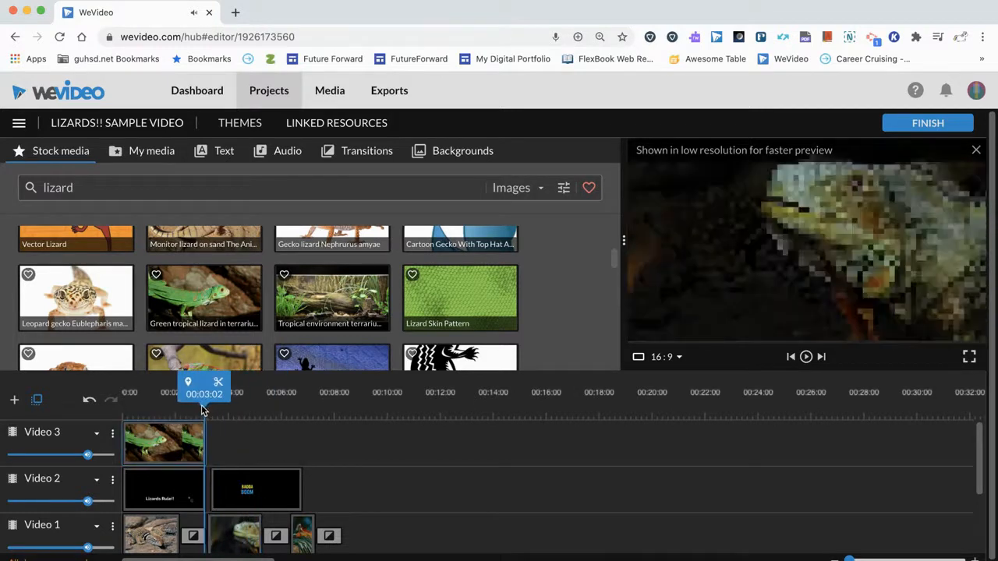